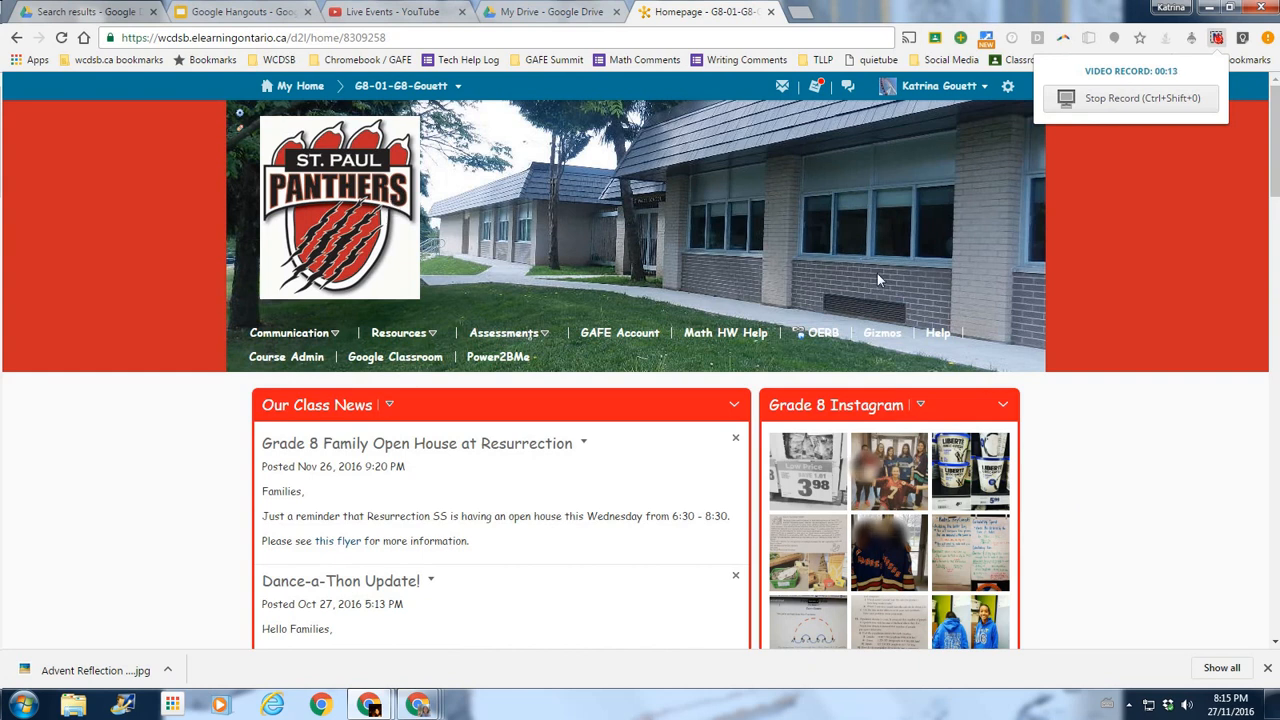
Scroll through the class's Instagram thumbnails in SnapWidget.
scroll(1101, 418, down, 4)
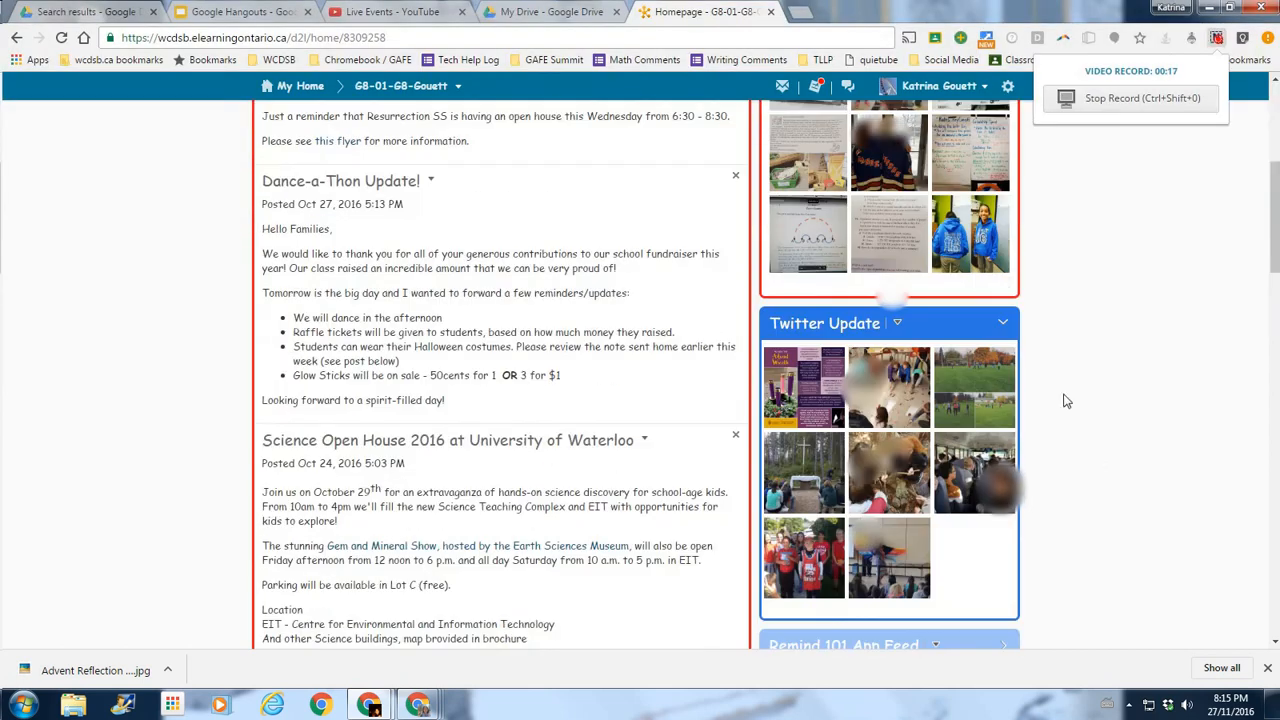
scroll(1068, 413, up, 3)
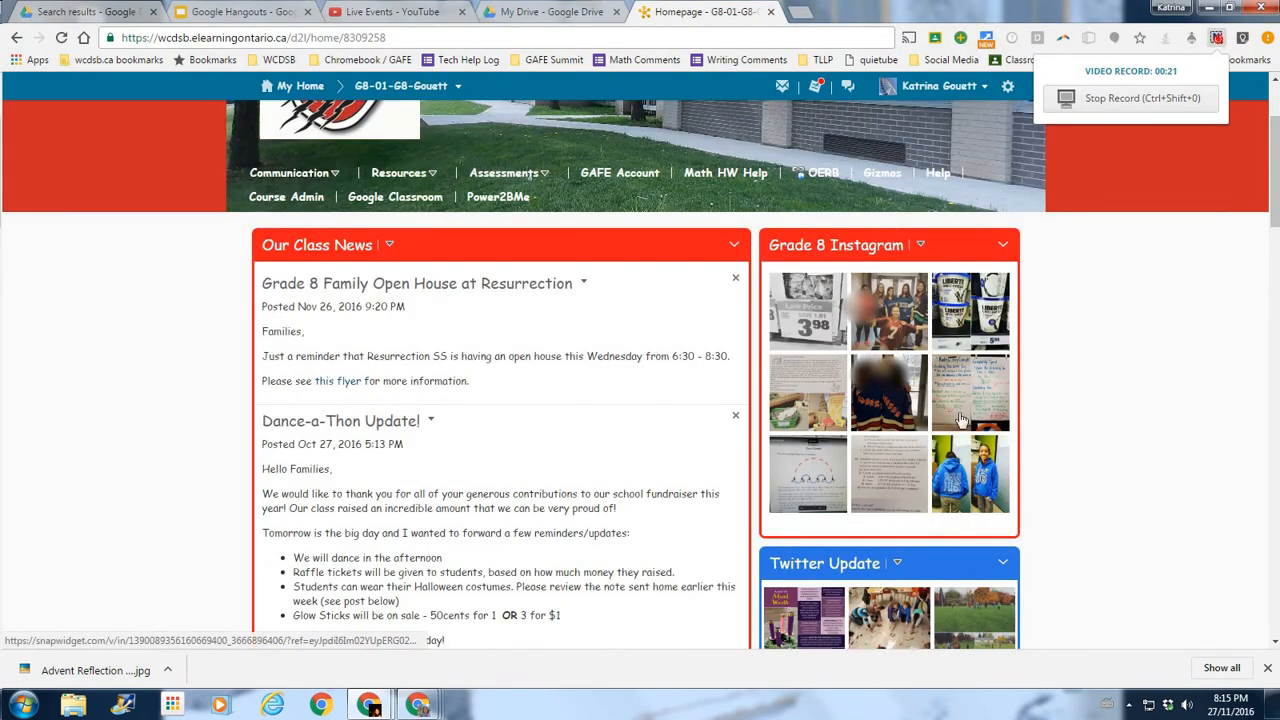
scroll(1088, 485, down, 1)
scroll(1088, 485, down, 1)
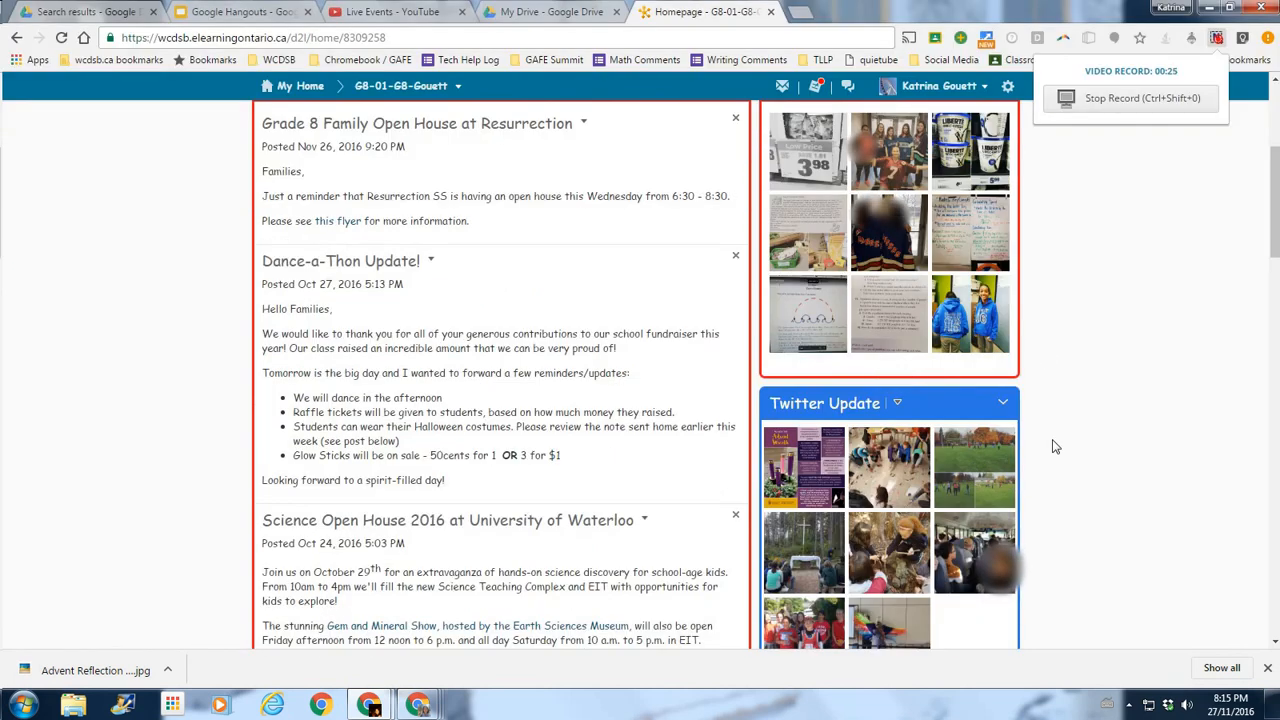
scroll(1030, 337, up, 1)
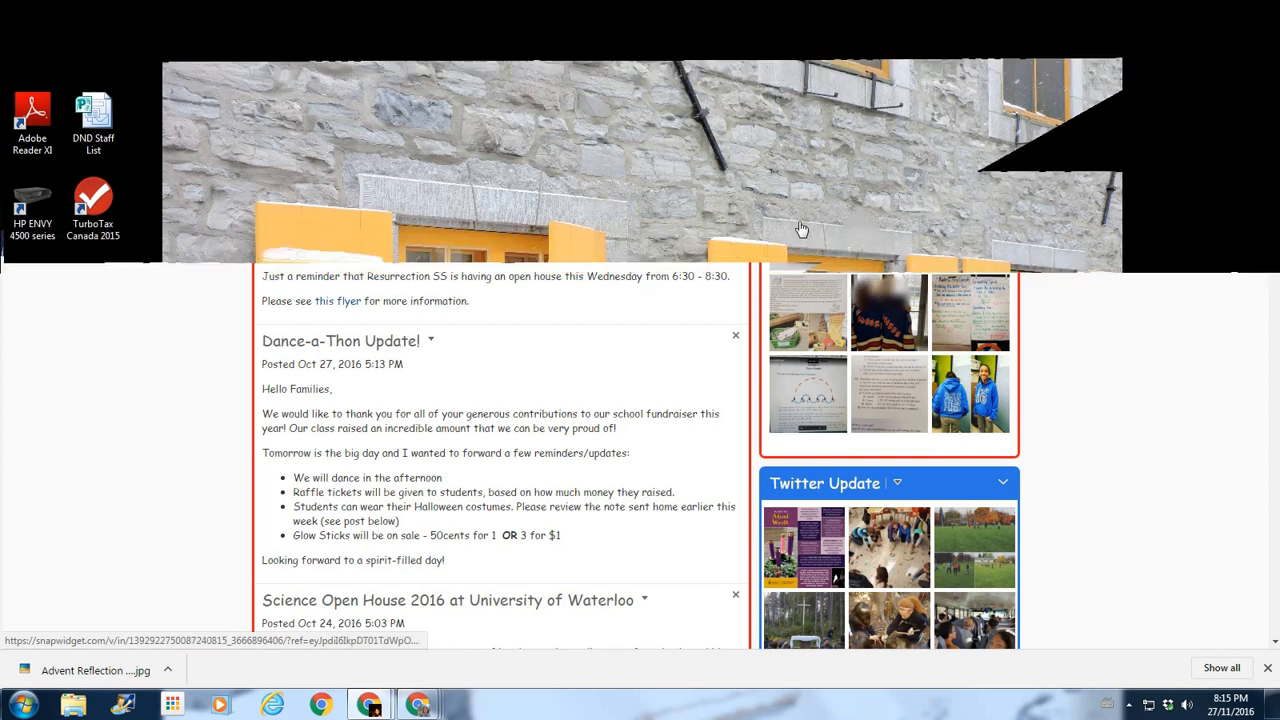
scroll(1066, 437, down, 2)
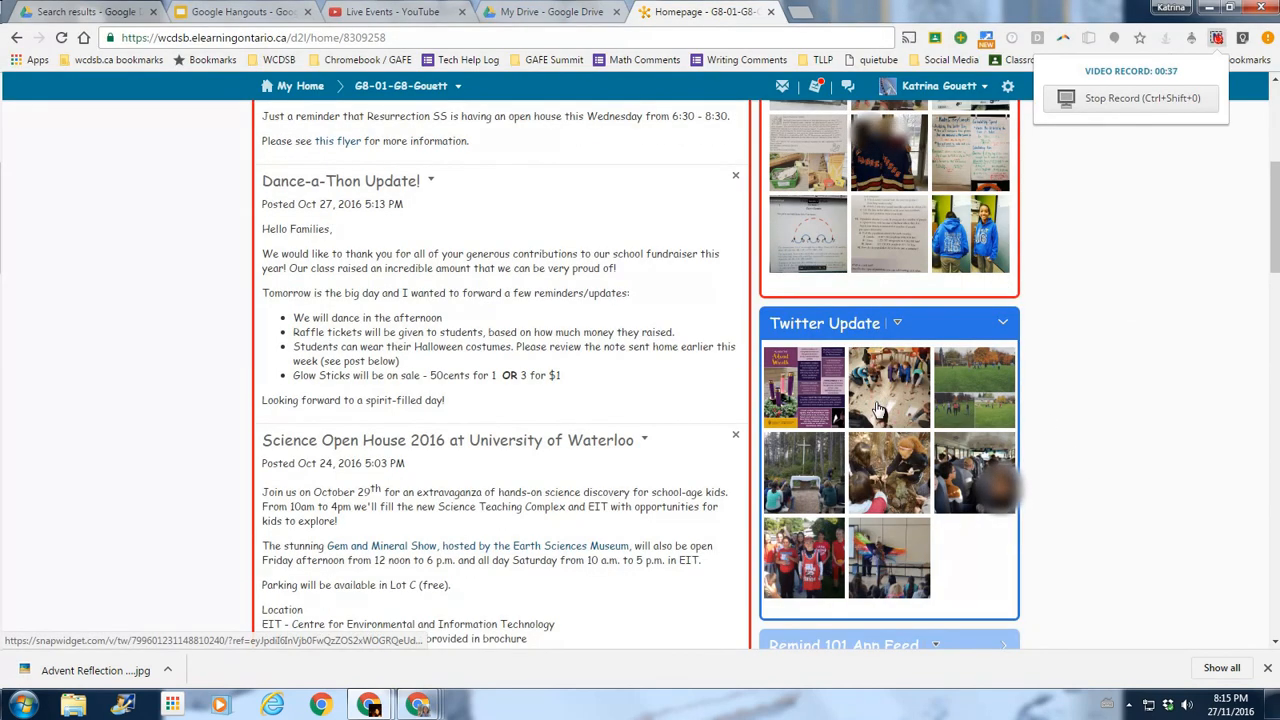
scroll(880, 570, down, 1)
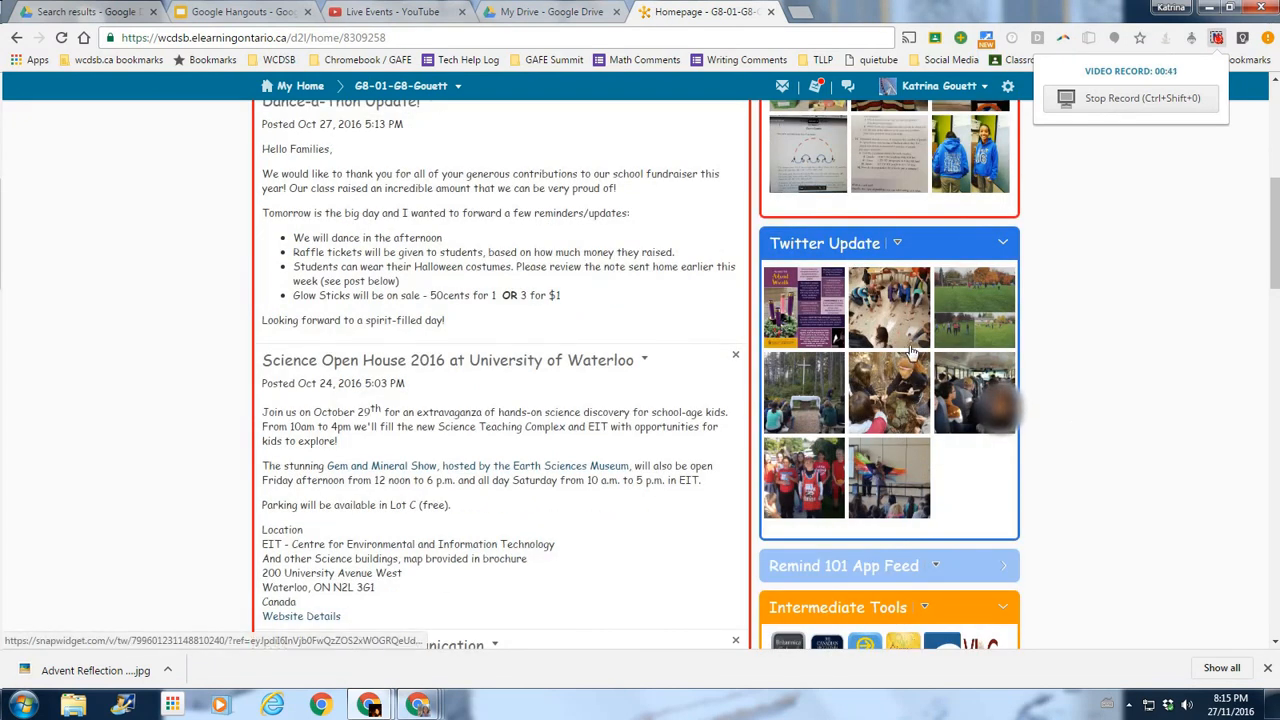
scroll(1086, 334, up, 3)
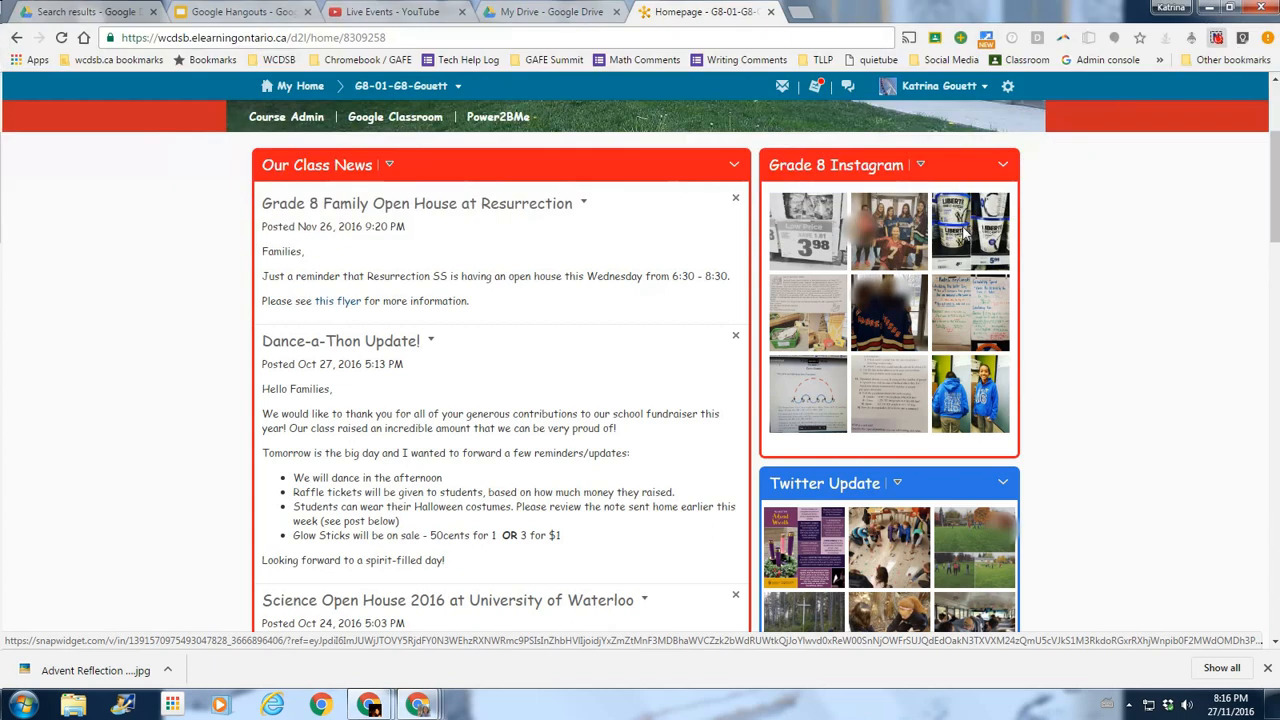
View the yogurt unit-price post after dismissing the roofing ad, then return to SnapWidget's home page.
click(965, 235)
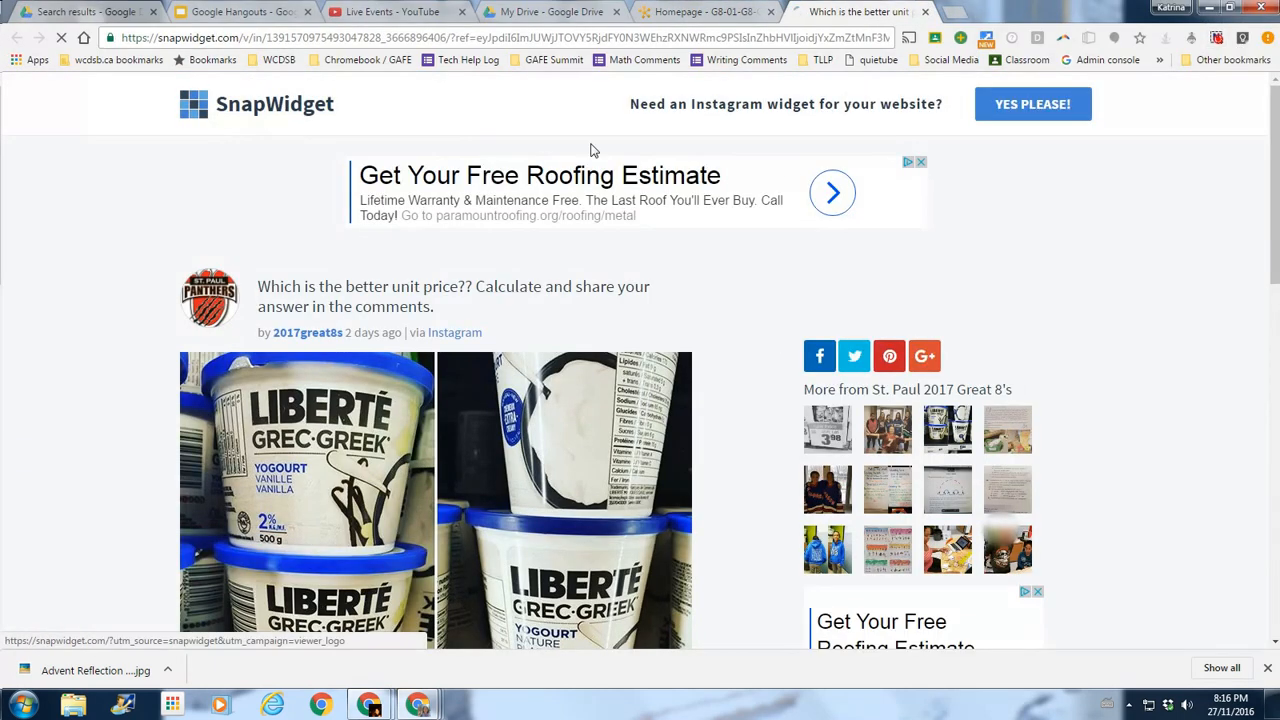
click(919, 164)
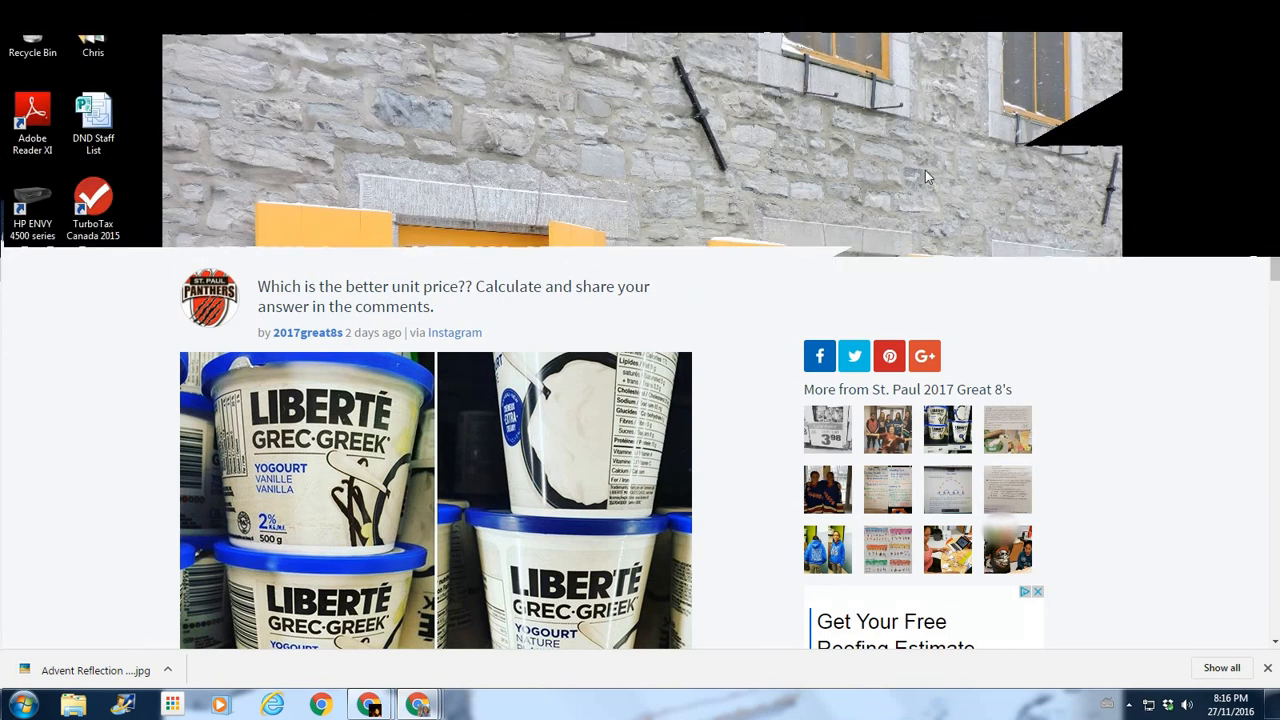
scroll(479, 237, down, 3)
scroll(437, 425, up, 1)
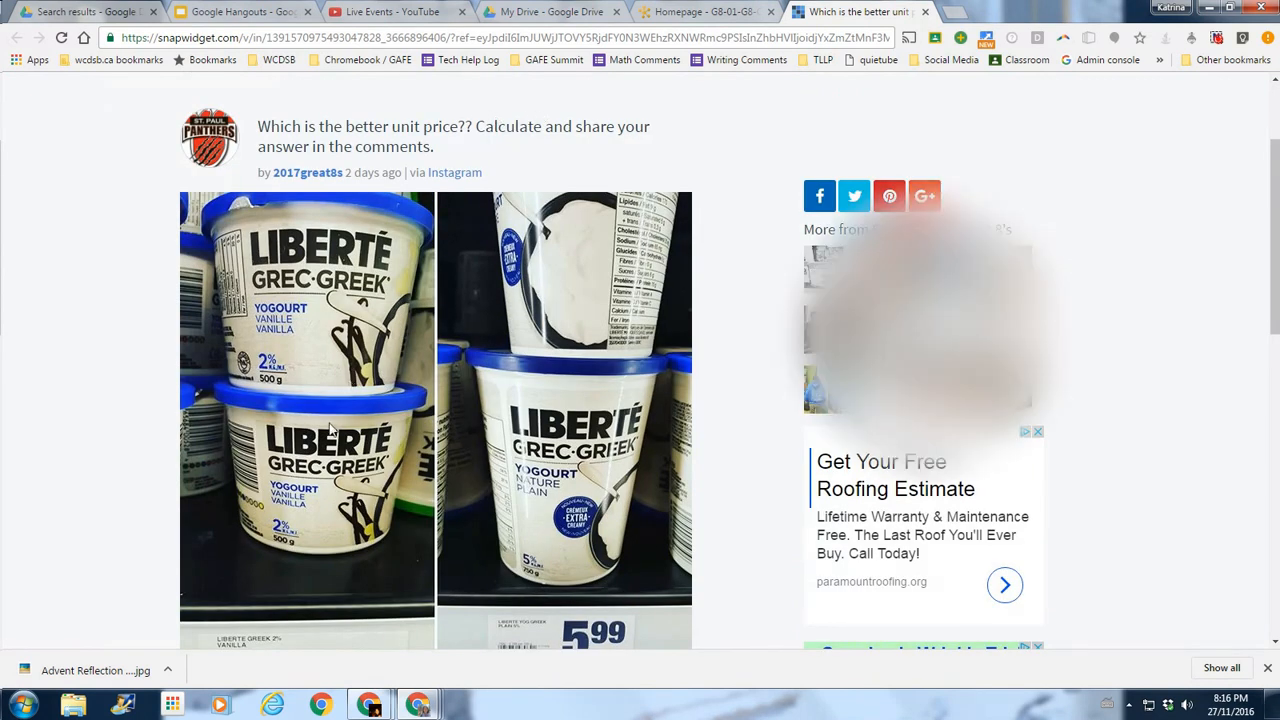
scroll(332, 428, down, 5)
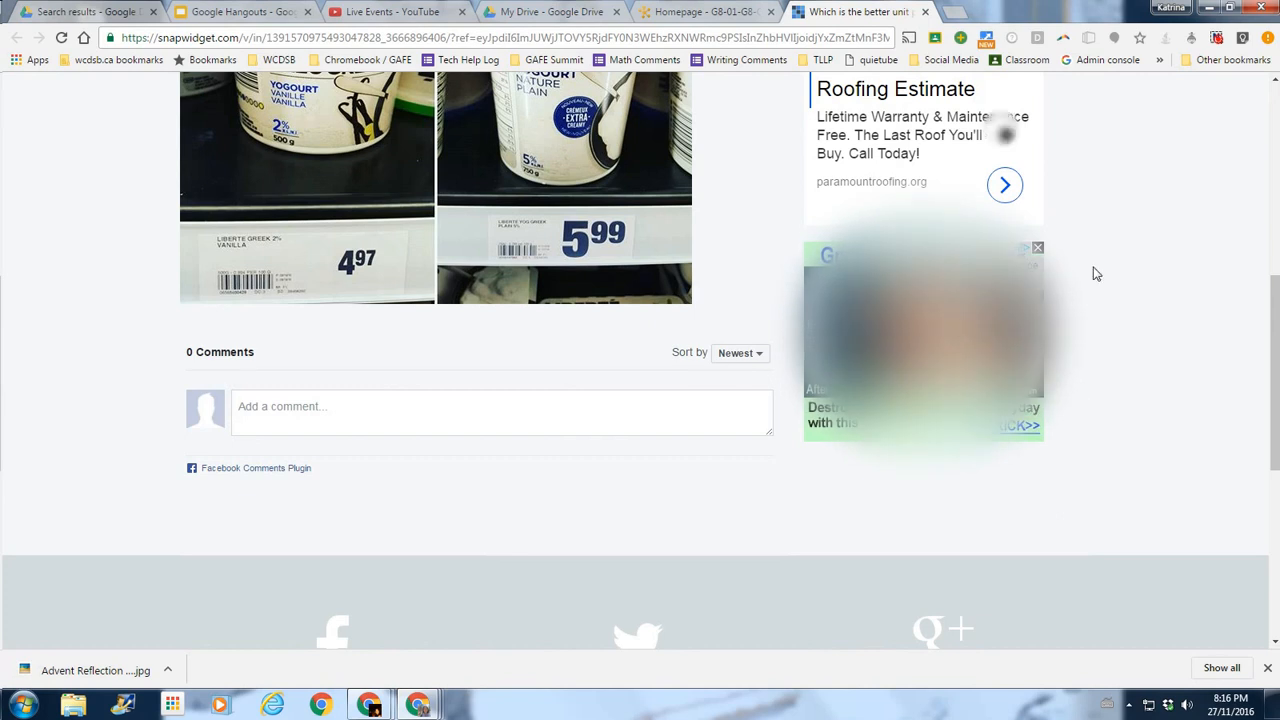
scroll(1113, 347, up, 5)
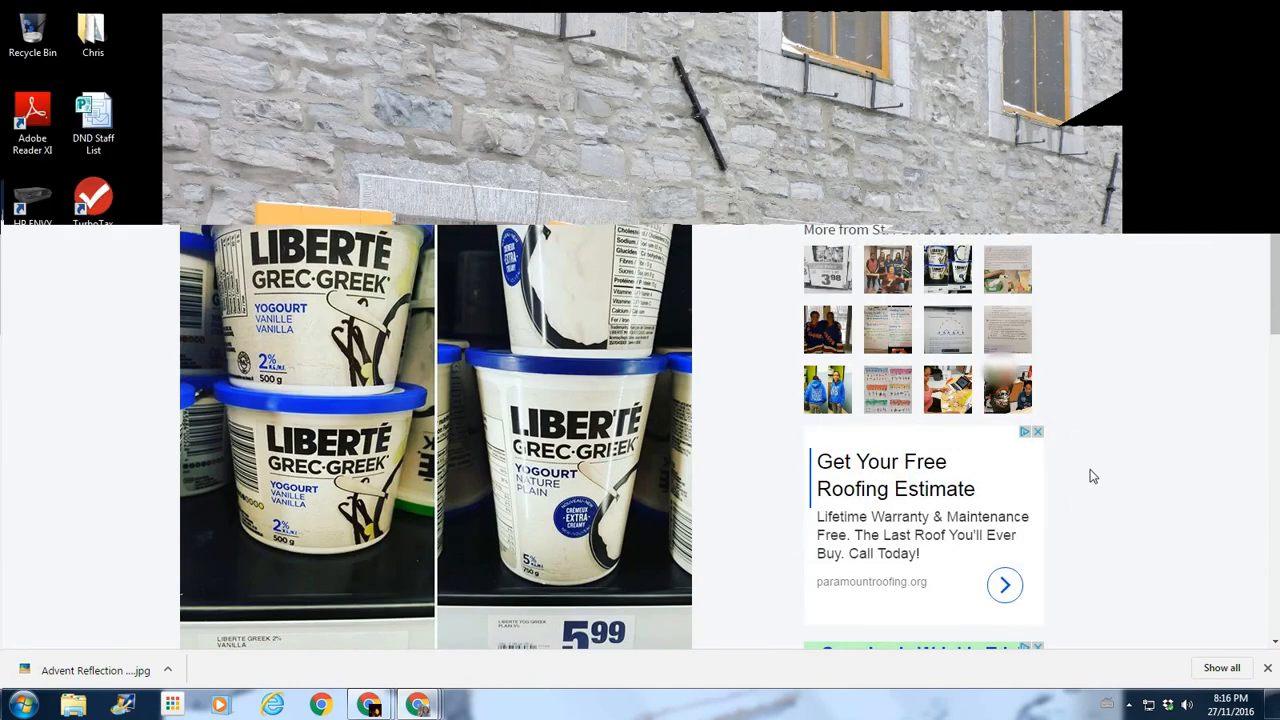
scroll(1088, 477, up, 2)
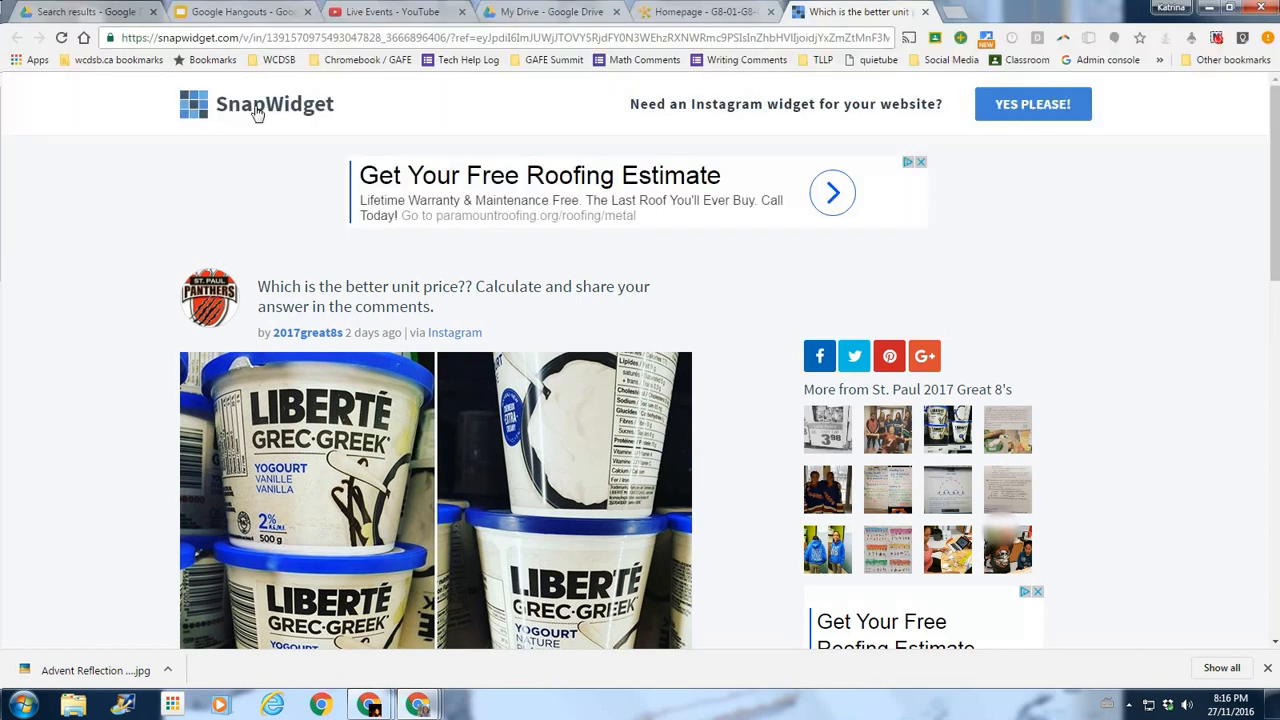
click(255, 113)
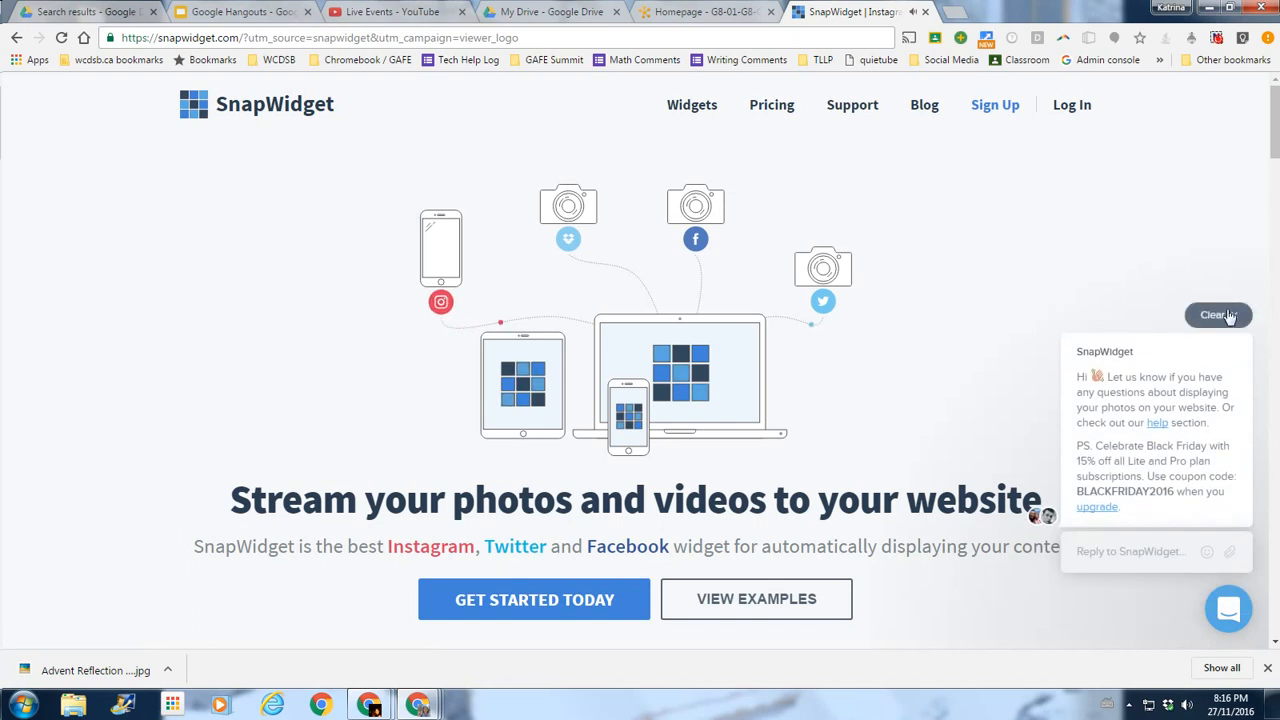
Dismiss the chat popup and log in to SnapWidget with the teacher's e-mail and password.
click(1229, 316)
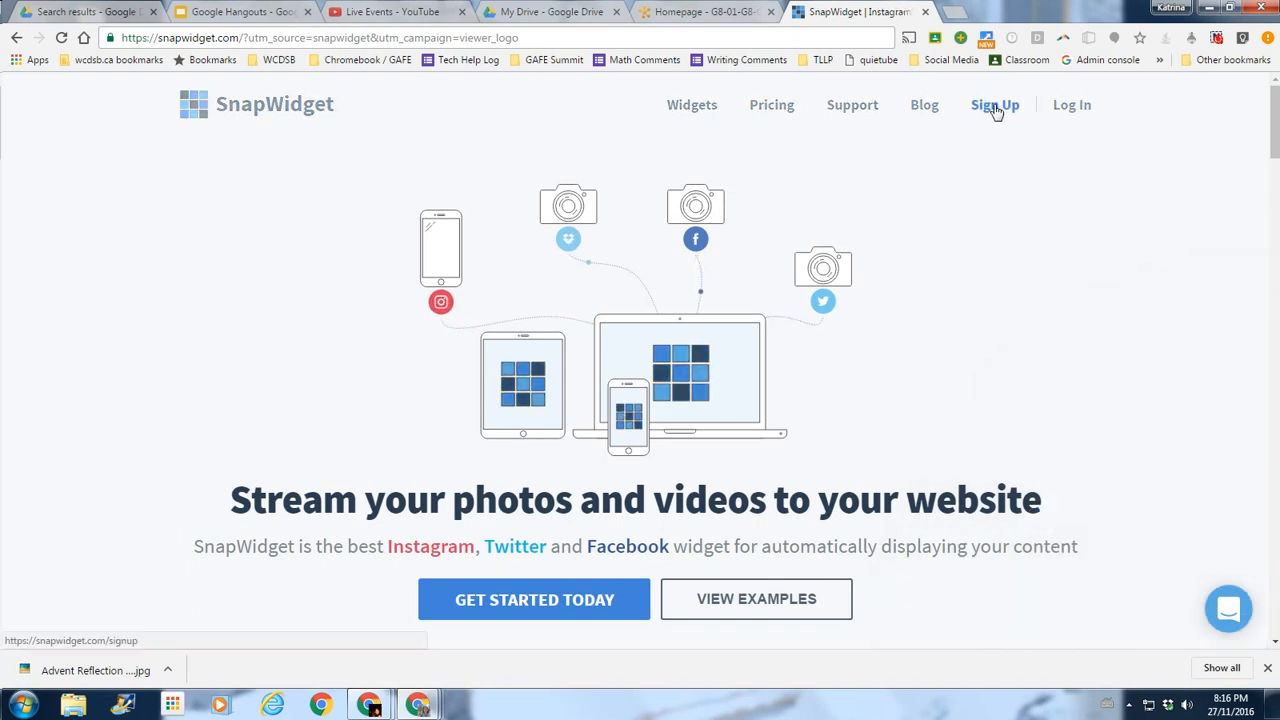
click(1070, 106)
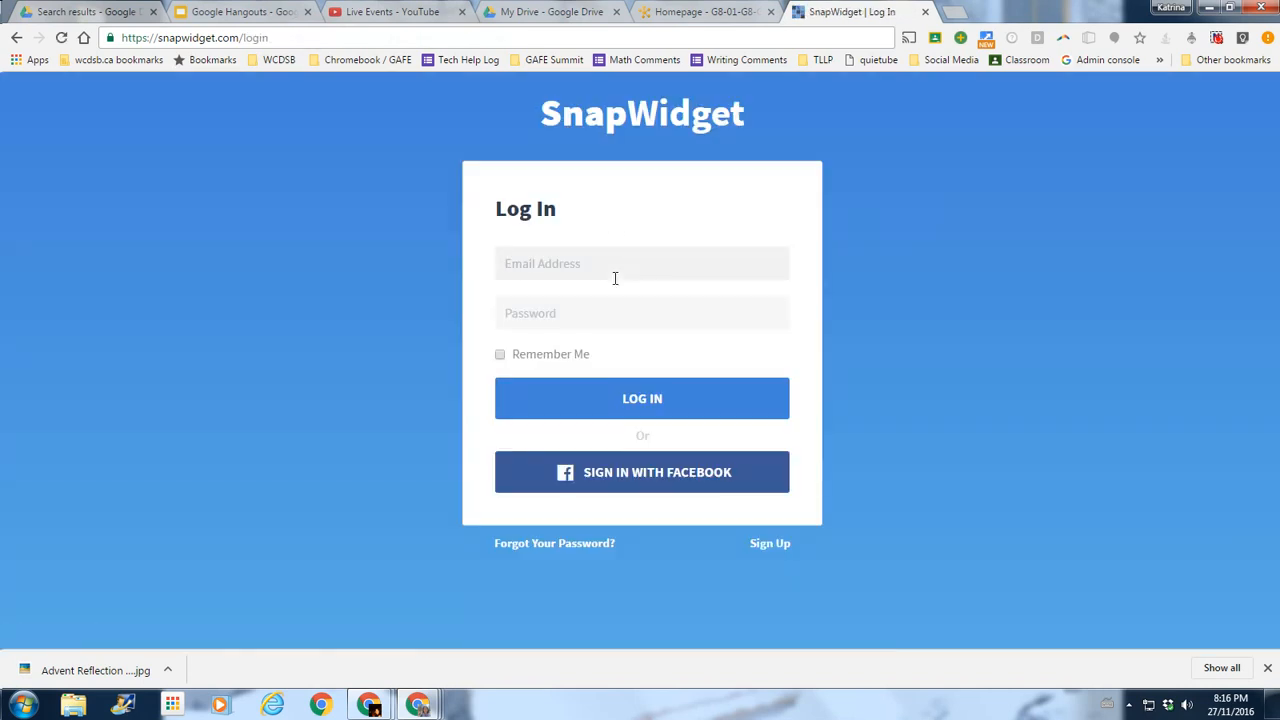
key(Tab)
click(672, 399)
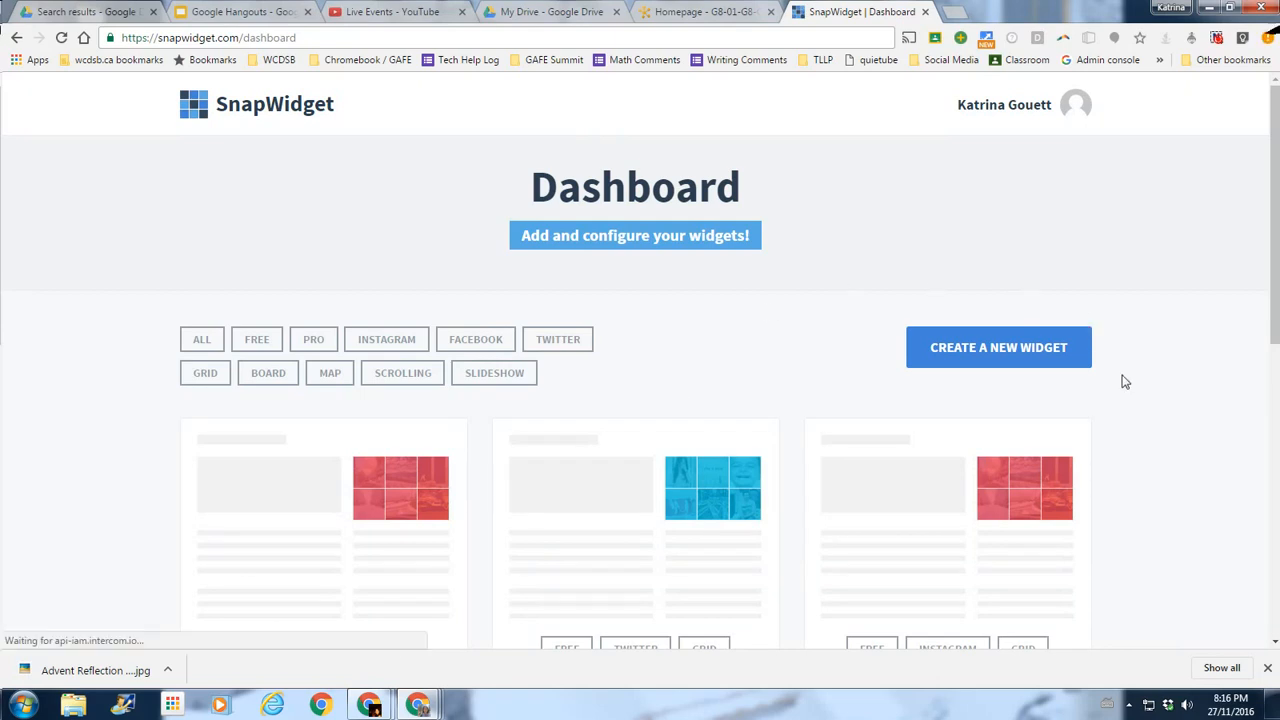
scroll(1123, 380, down, 2)
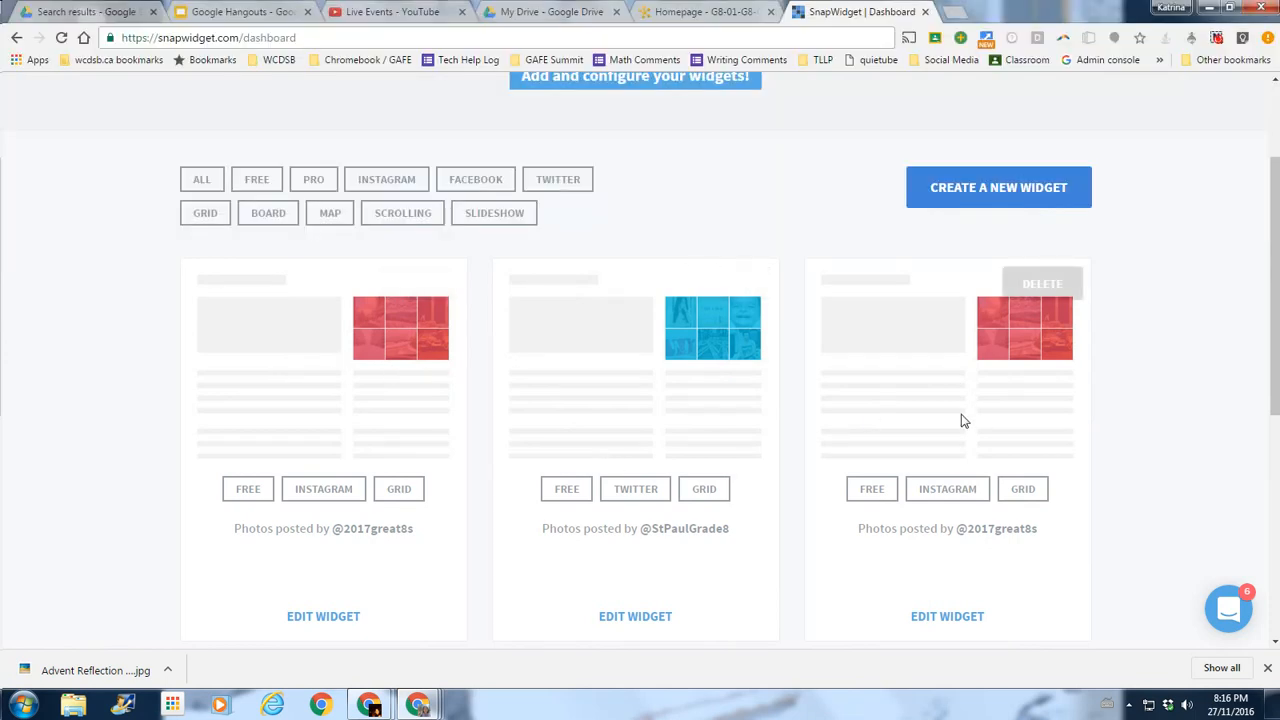
scroll(488, 231, up, 2)
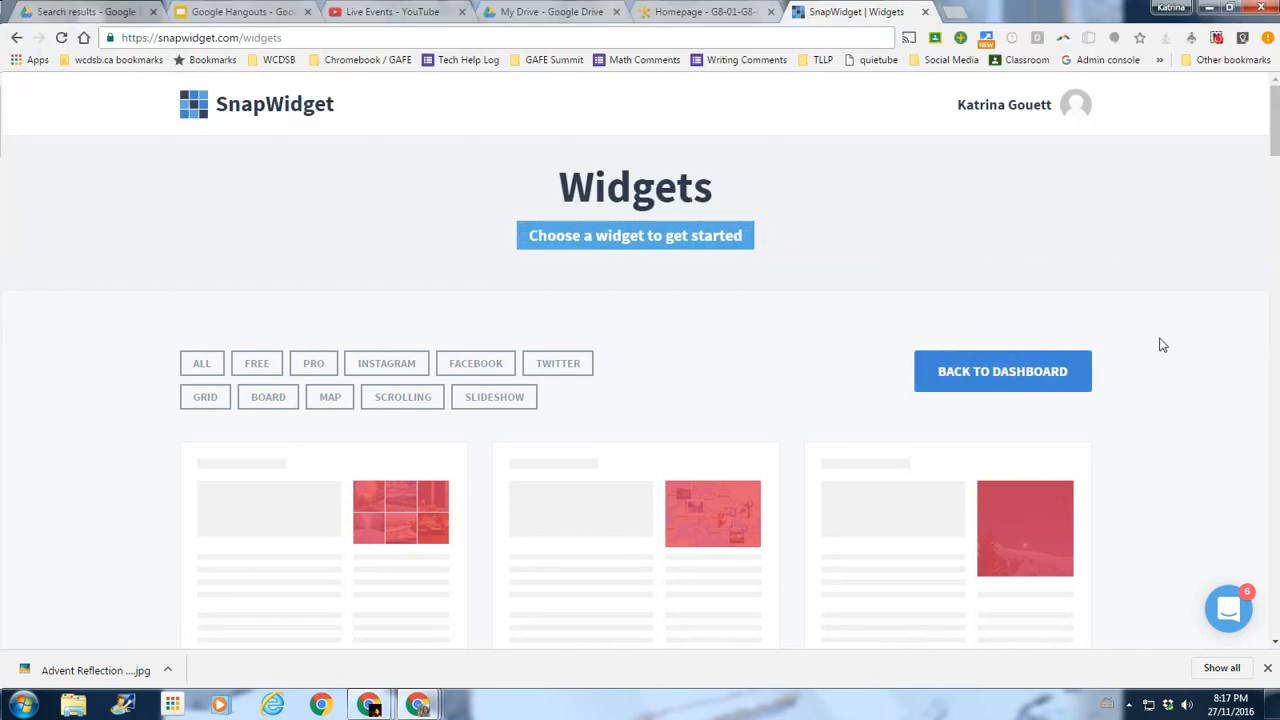
Scroll the Widgets gallery to review the Instagram Grid, Map and Slideshow cards.
scroll(1163, 345, down, 2)
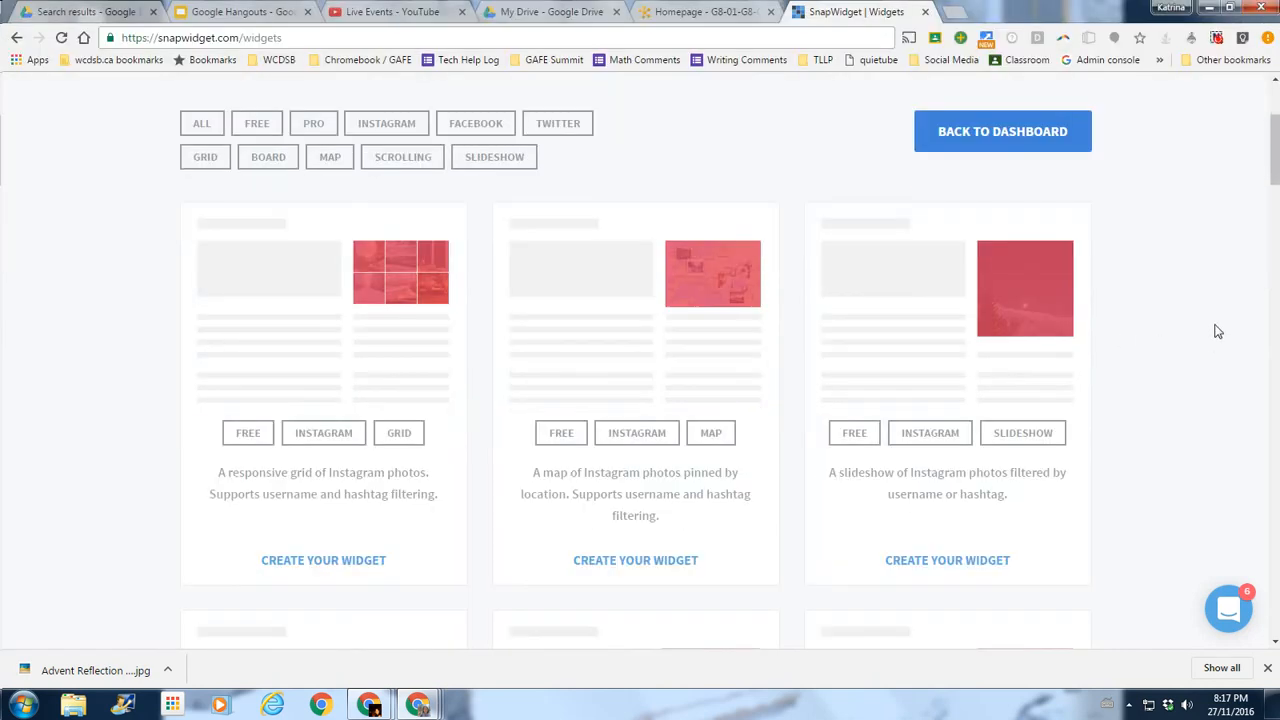
scroll(1106, 251, down, 6)
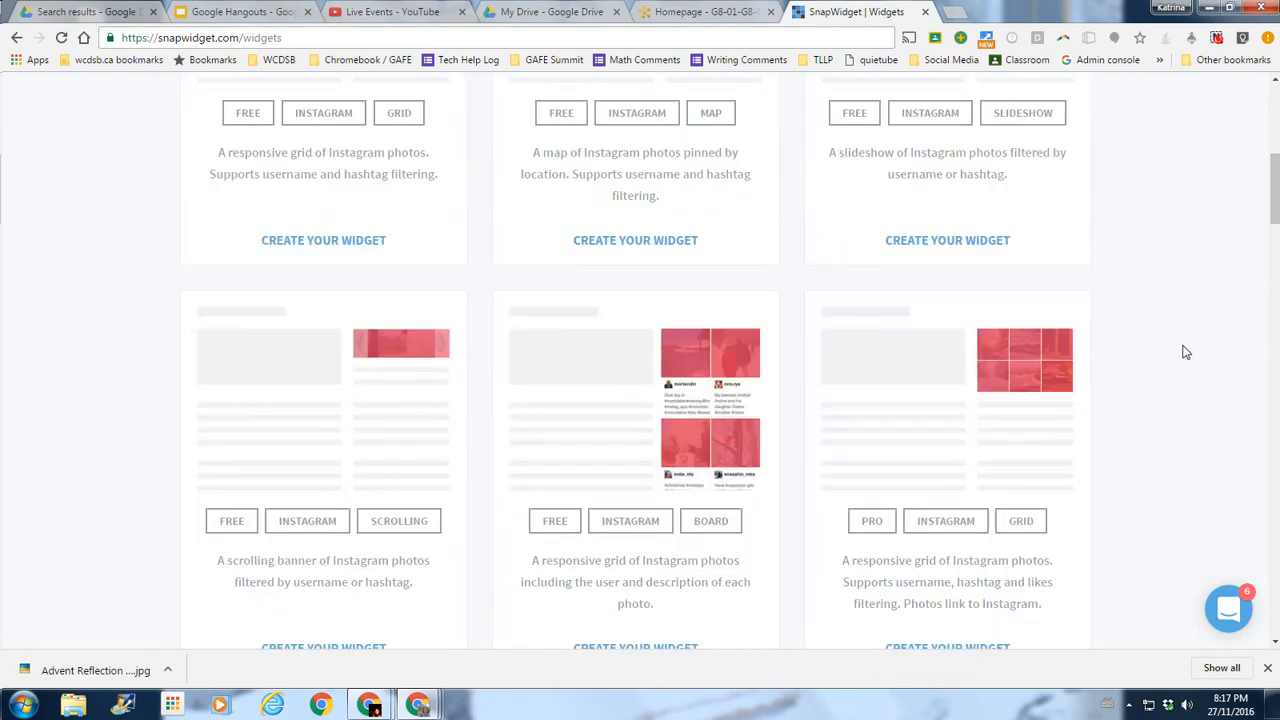
scroll(1185, 360, up, 6)
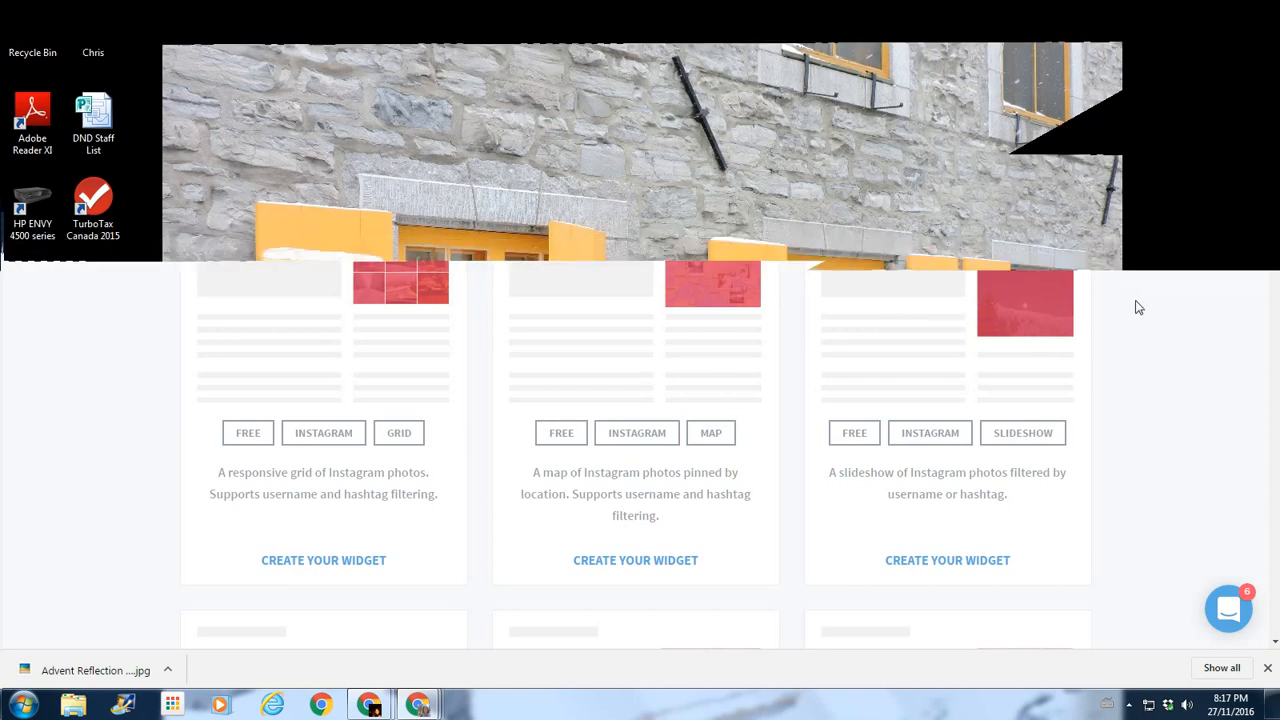
scroll(1129, 320, down, 3)
scroll(1128, 343, down, 1)
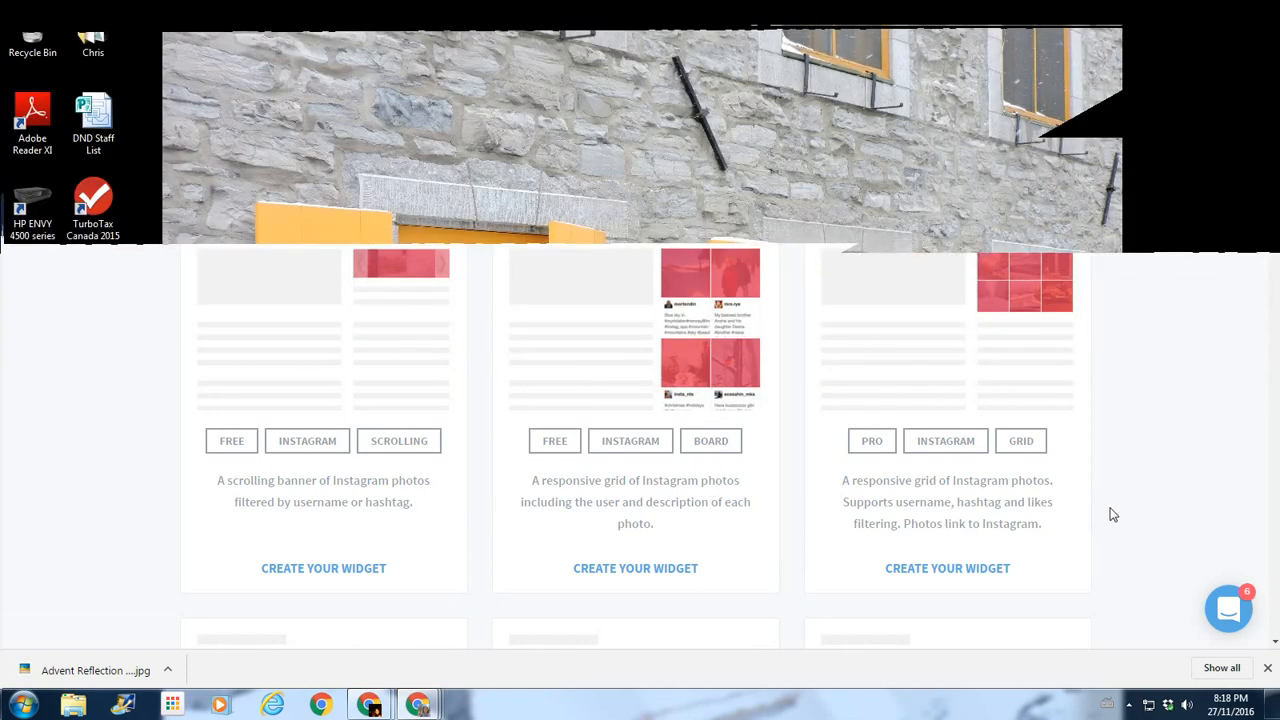
scroll(1111, 514, down, 4)
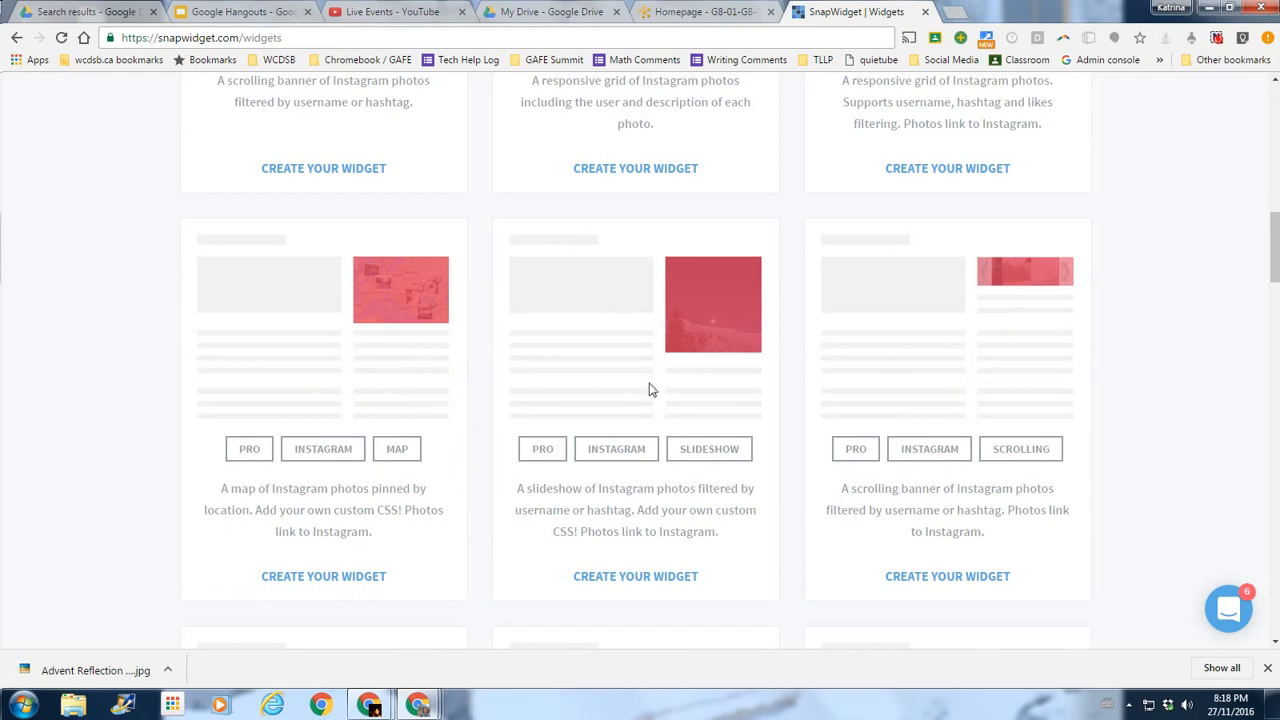
scroll(1130, 508, down, 3)
scroll(1124, 518, up, 15)
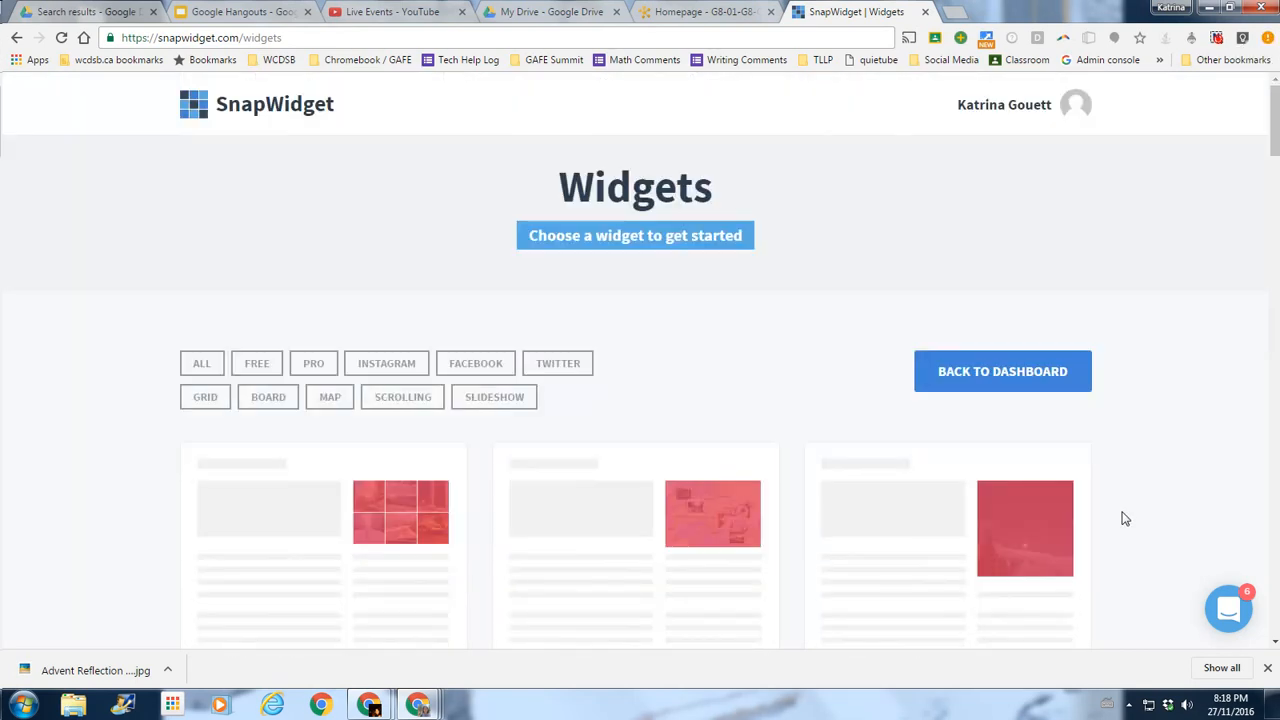
scroll(1124, 518, down, 2)
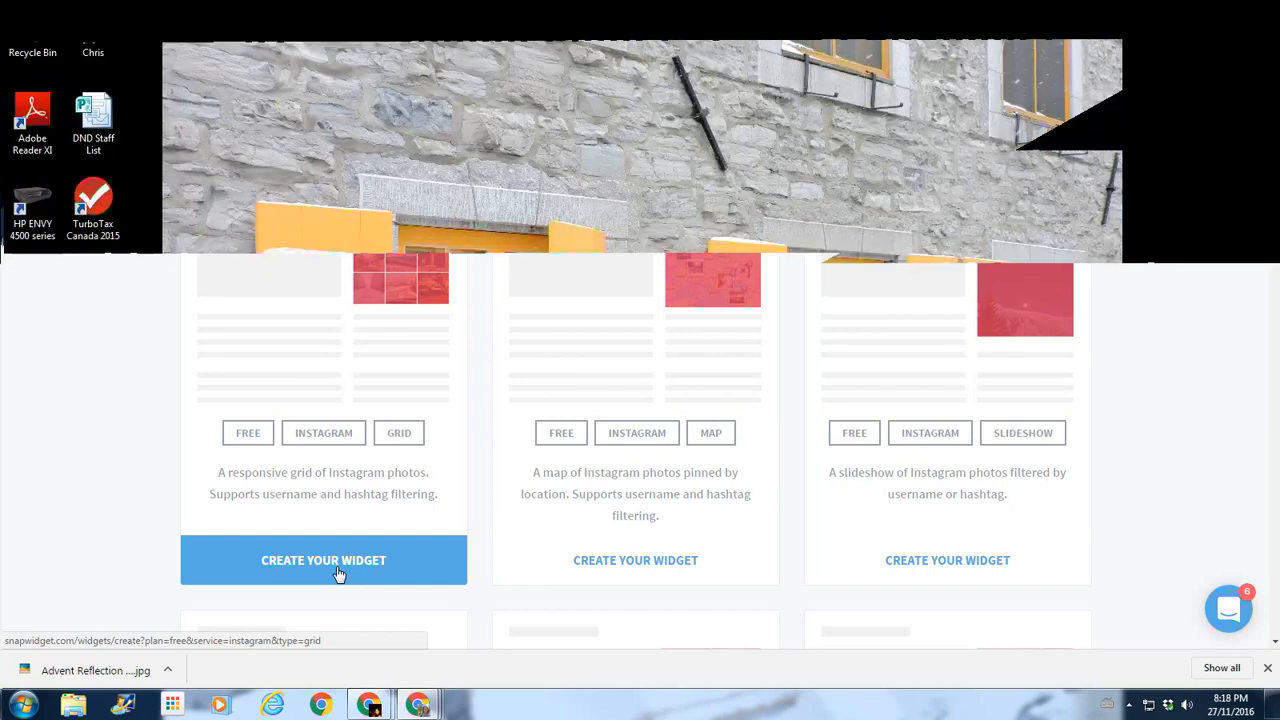
Create a free 3×3 Instagram Grid widget, pick its Username setting, then check the class homepage.
click(338, 573)
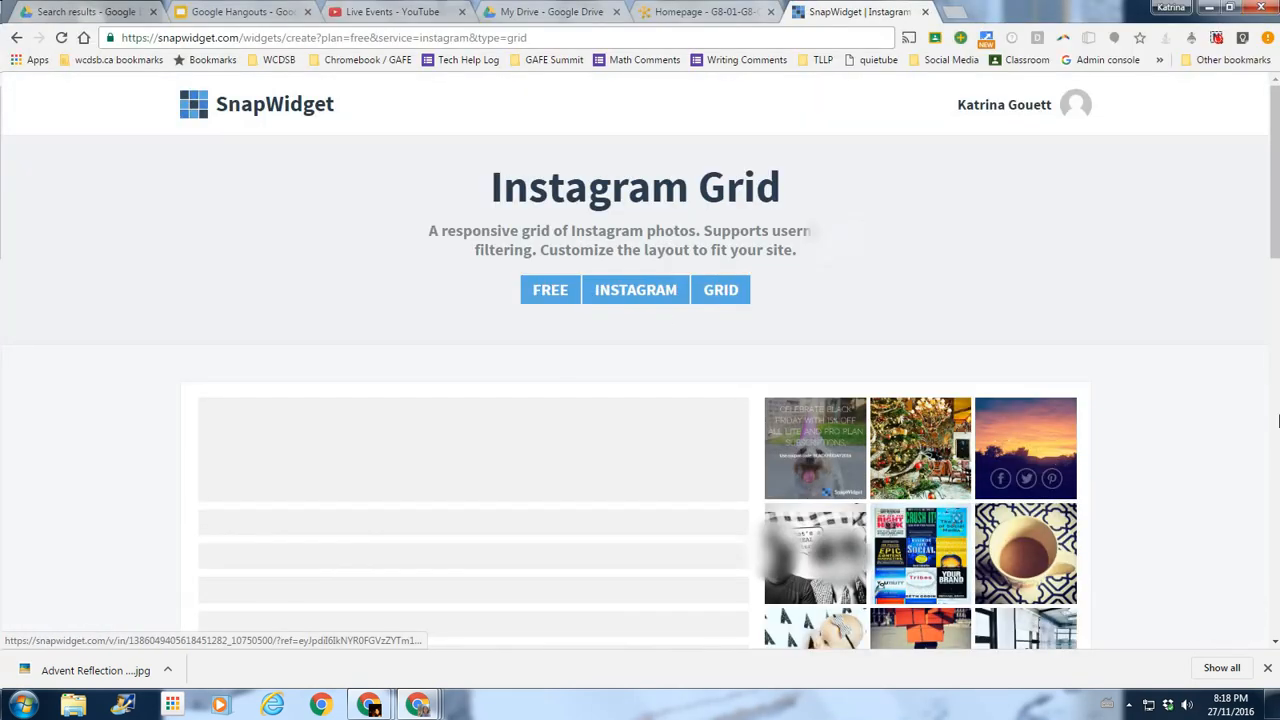
scroll(1210, 439, down, 3)
scroll(910, 322, up, 1)
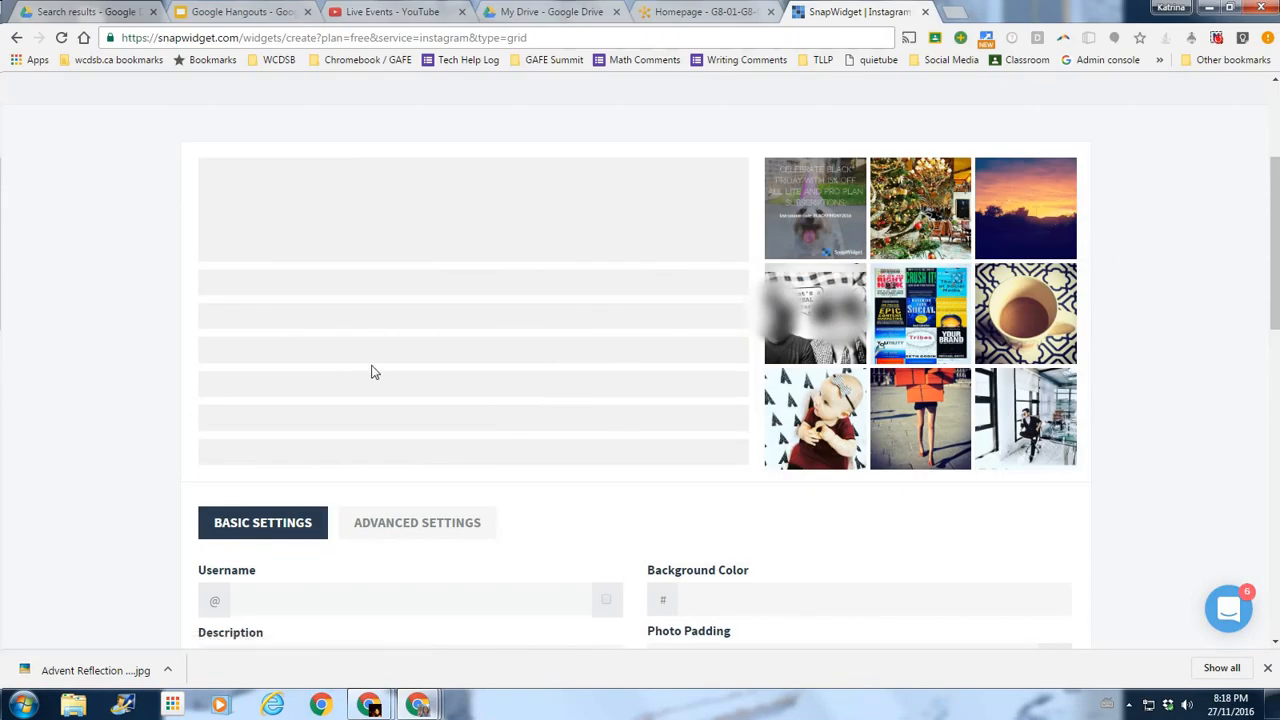
scroll(1213, 393, down, 3)
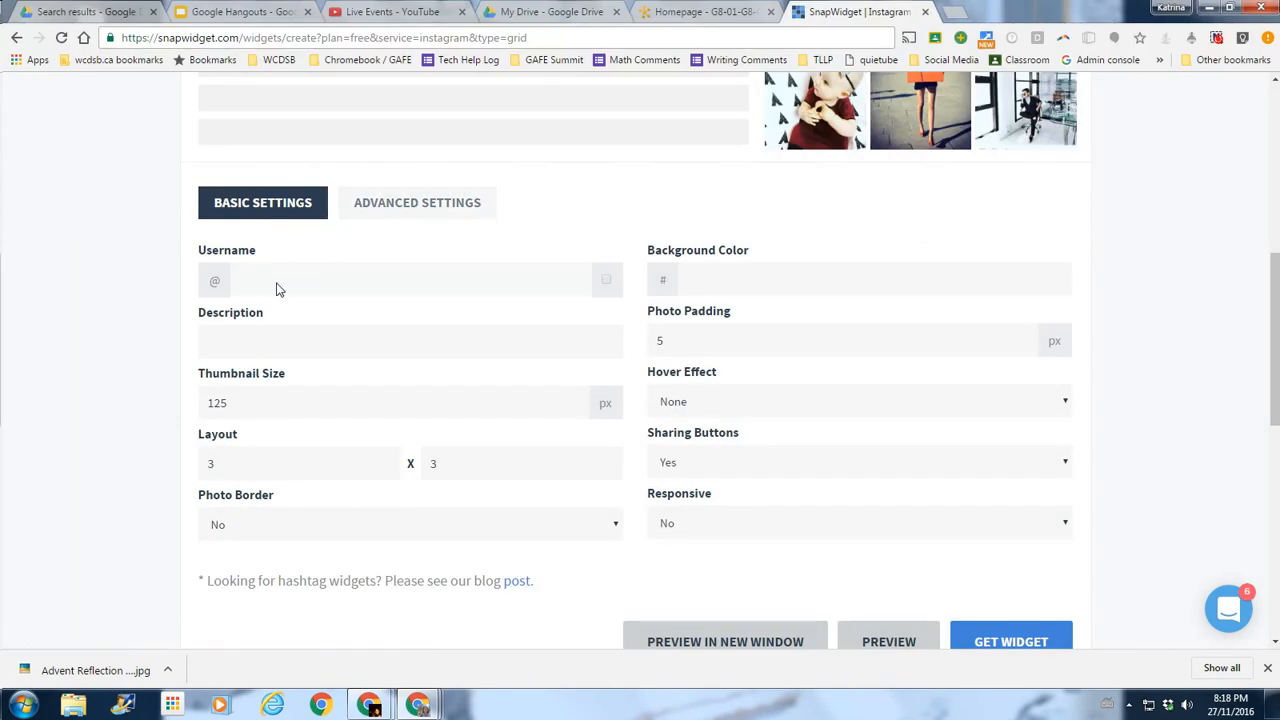
click(278, 289)
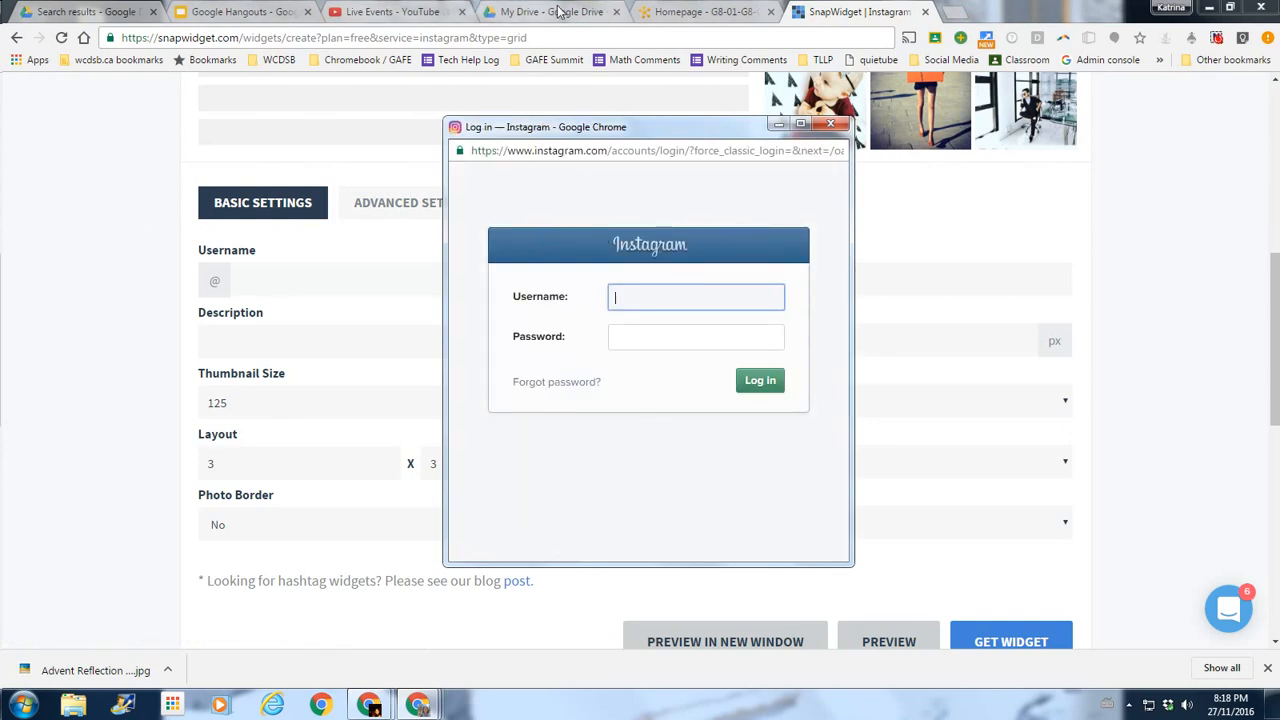
click(698, 22)
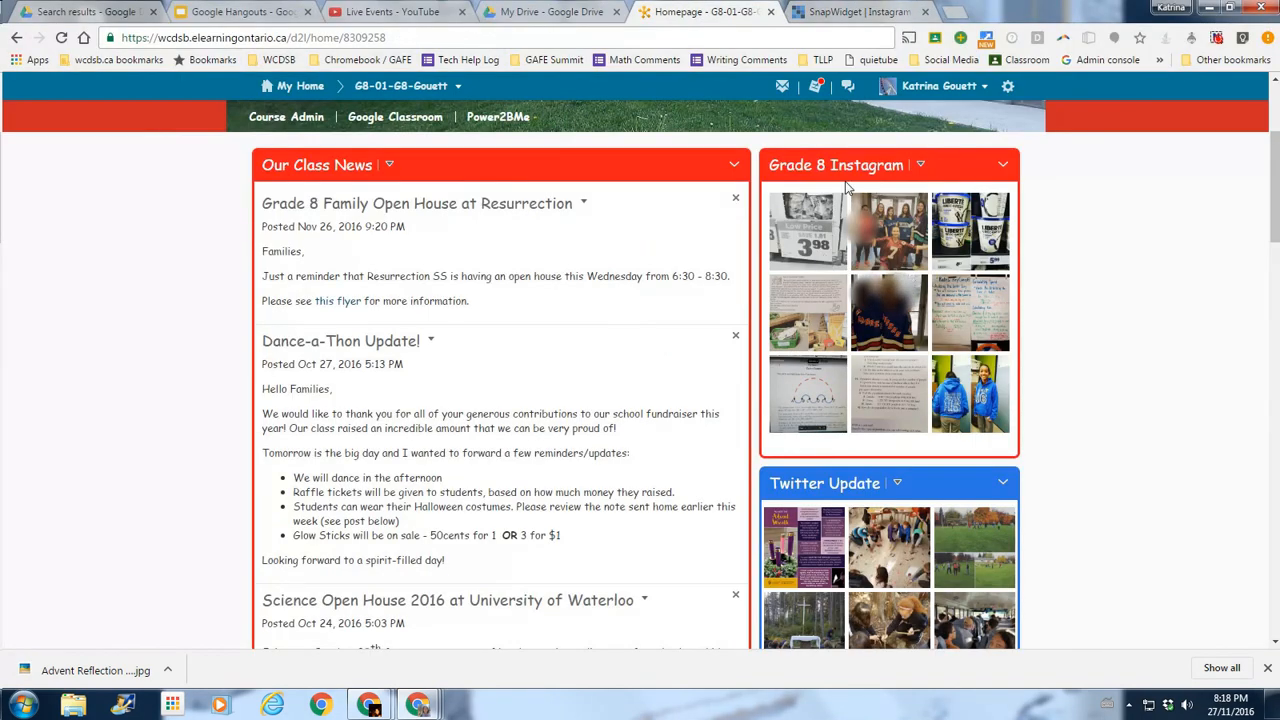
From the Grade 8 Instagram panel, open a post and the class profile, and select its username.
click(867, 174)
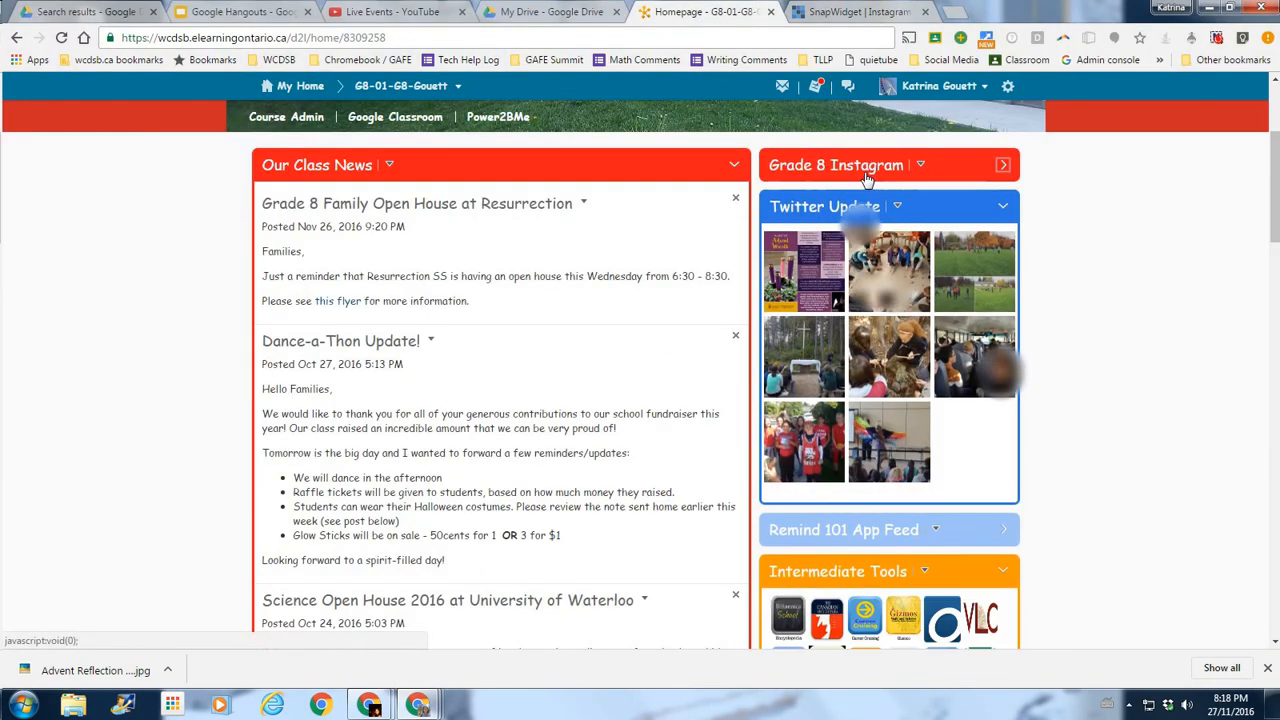
click(860, 166)
click(970, 238)
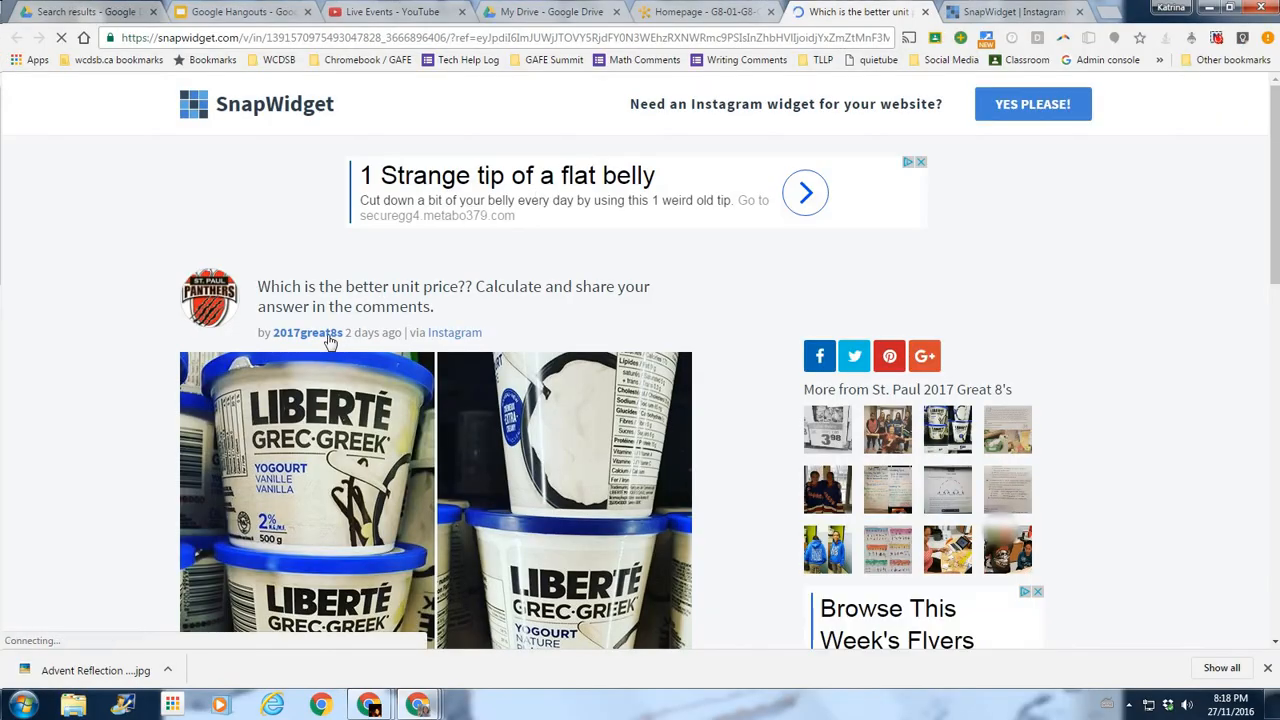
click(327, 334)
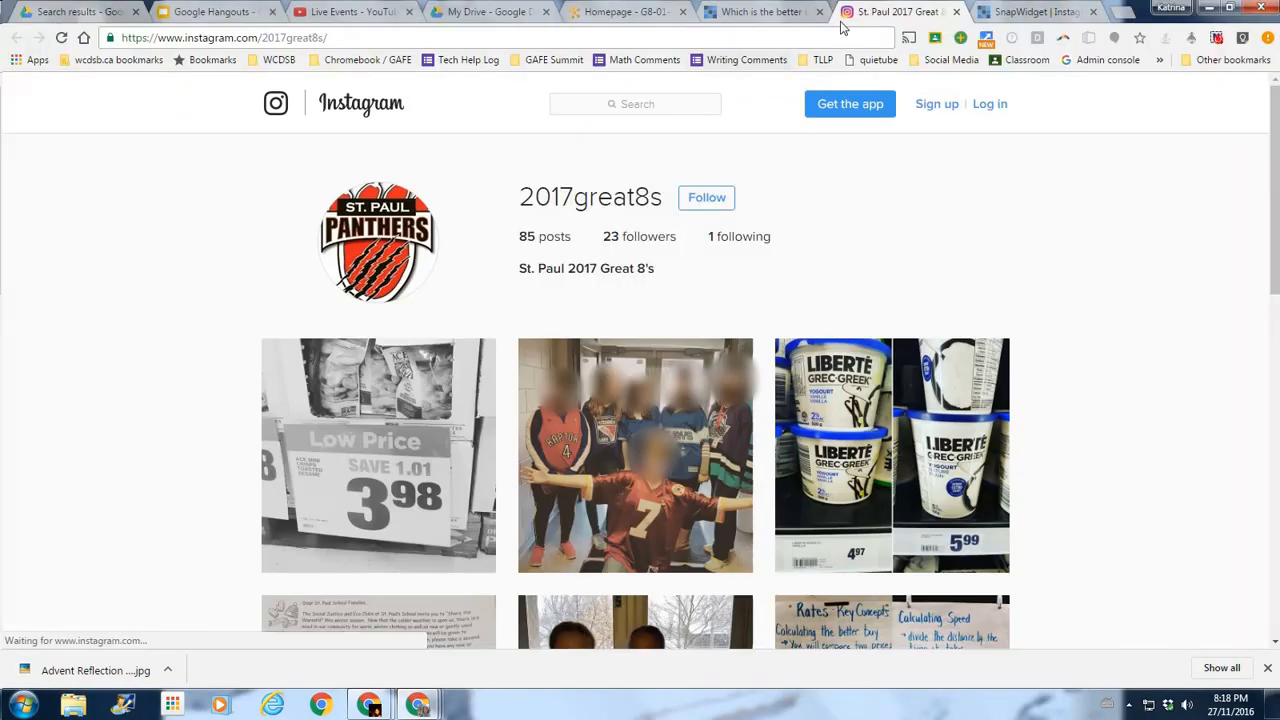
drag(656, 199, 519, 198)
key(ctrl+c)
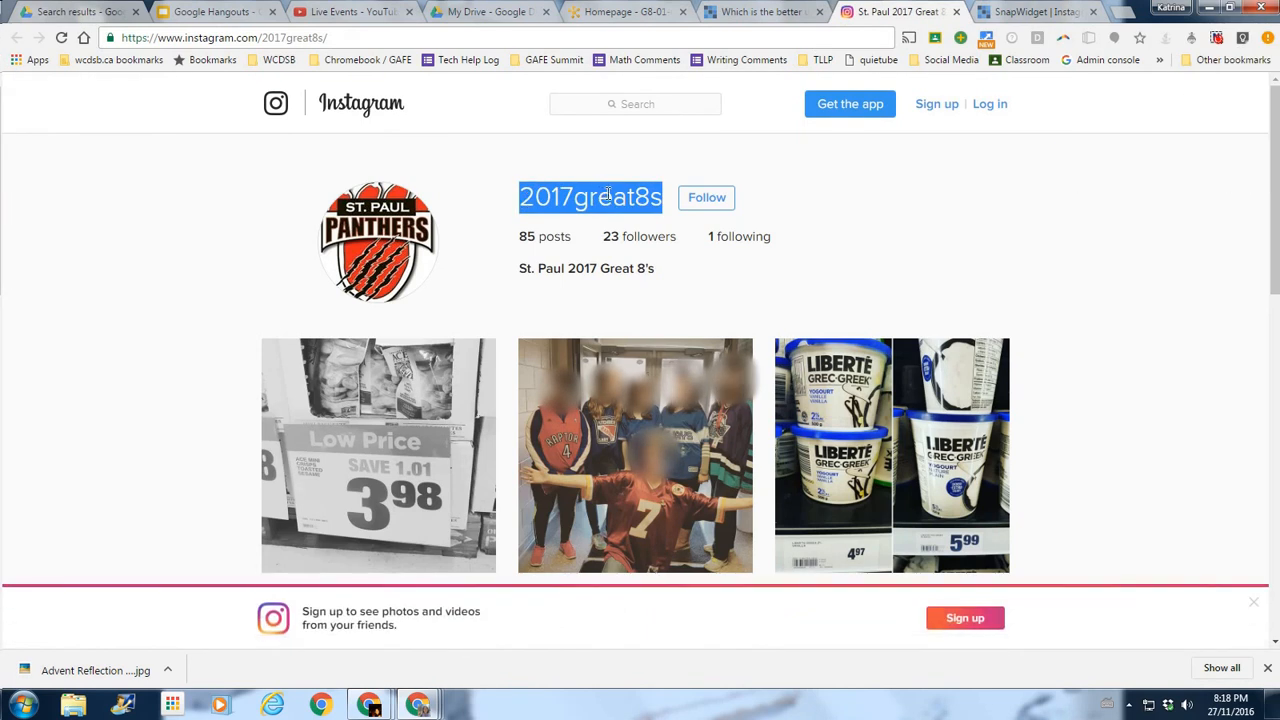
click(772, 13)
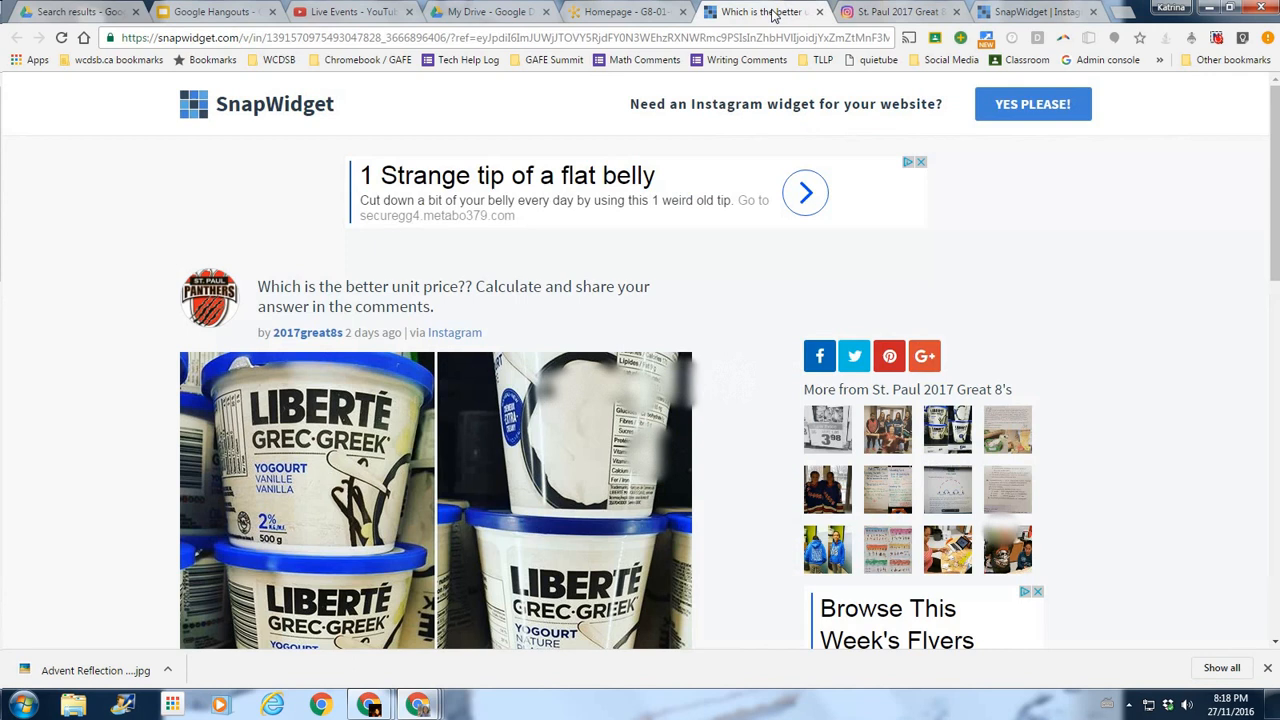
click(1003, 12)
Log in to the class Instagram account by pasting its username and entering the password.
click(277, 286)
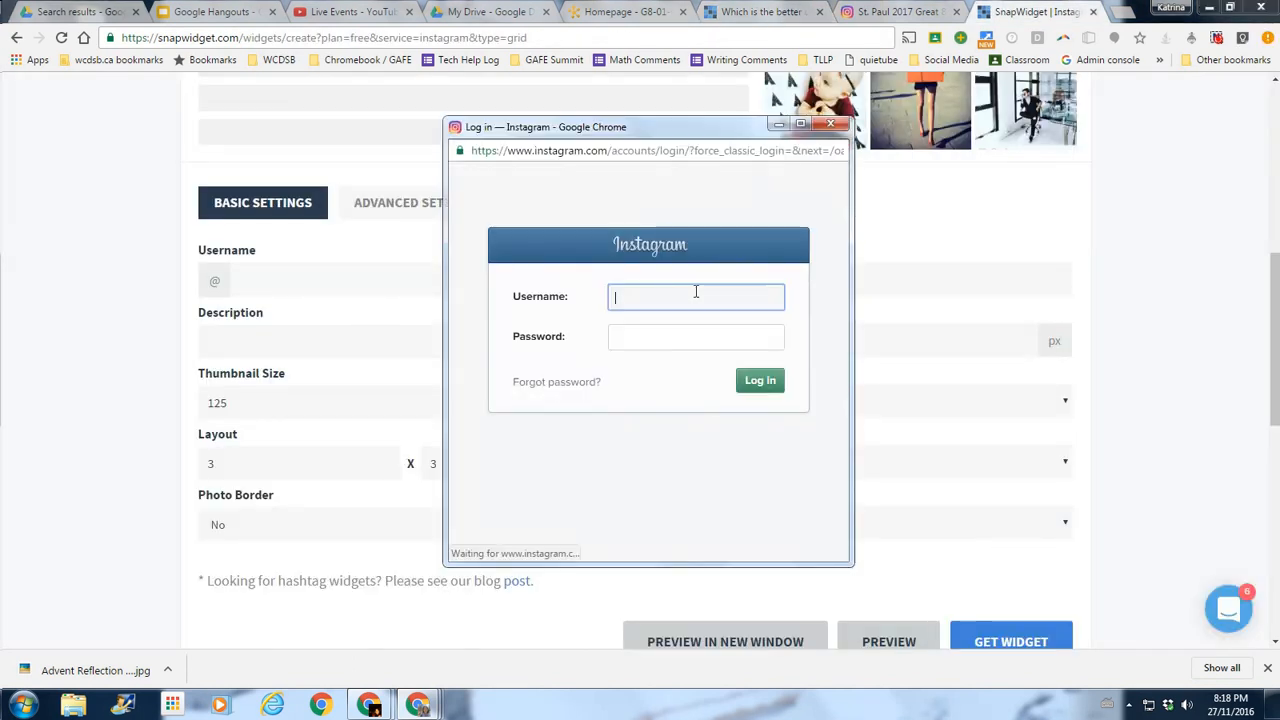
key(ctrl+v)
key(Tab)
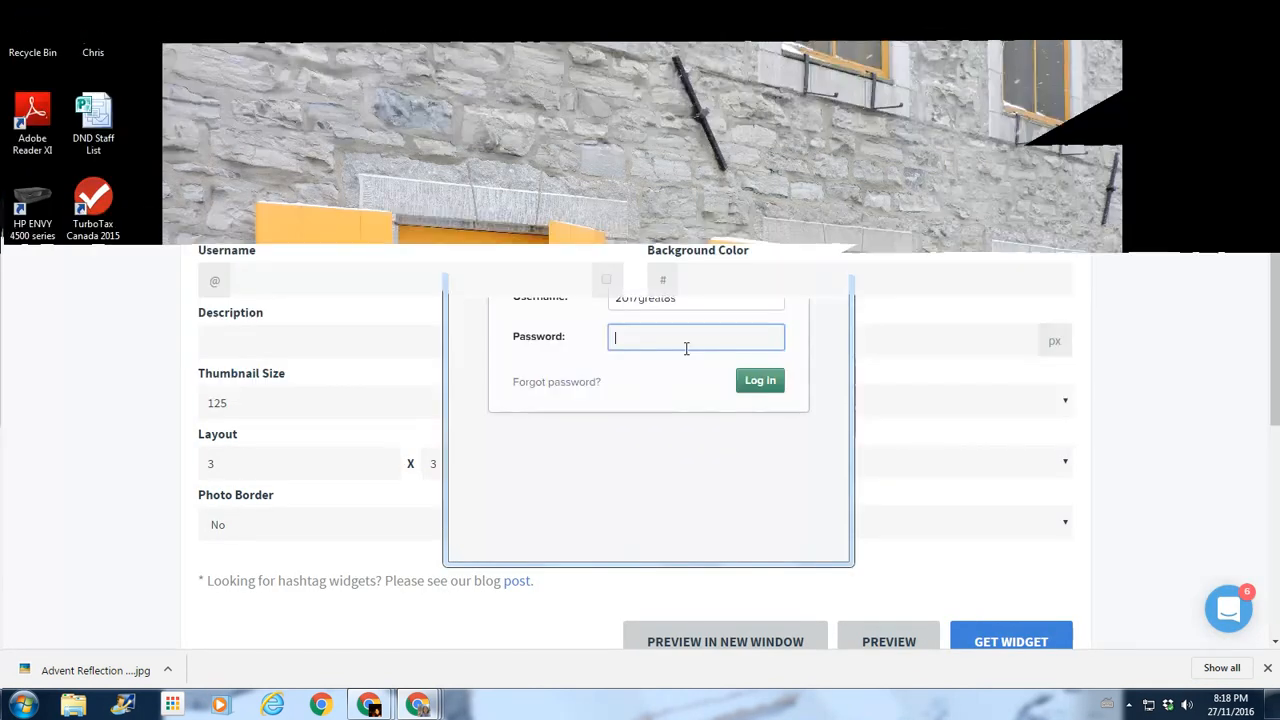
text(•••••••)
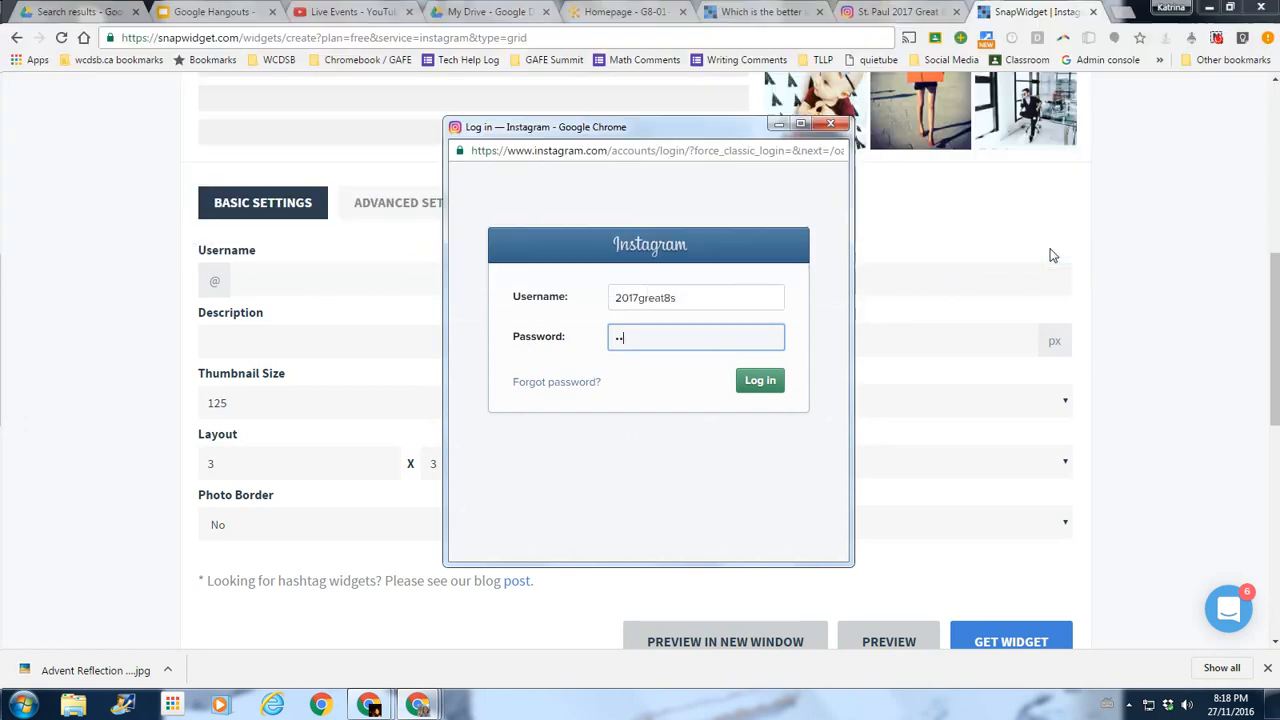
text(••••)
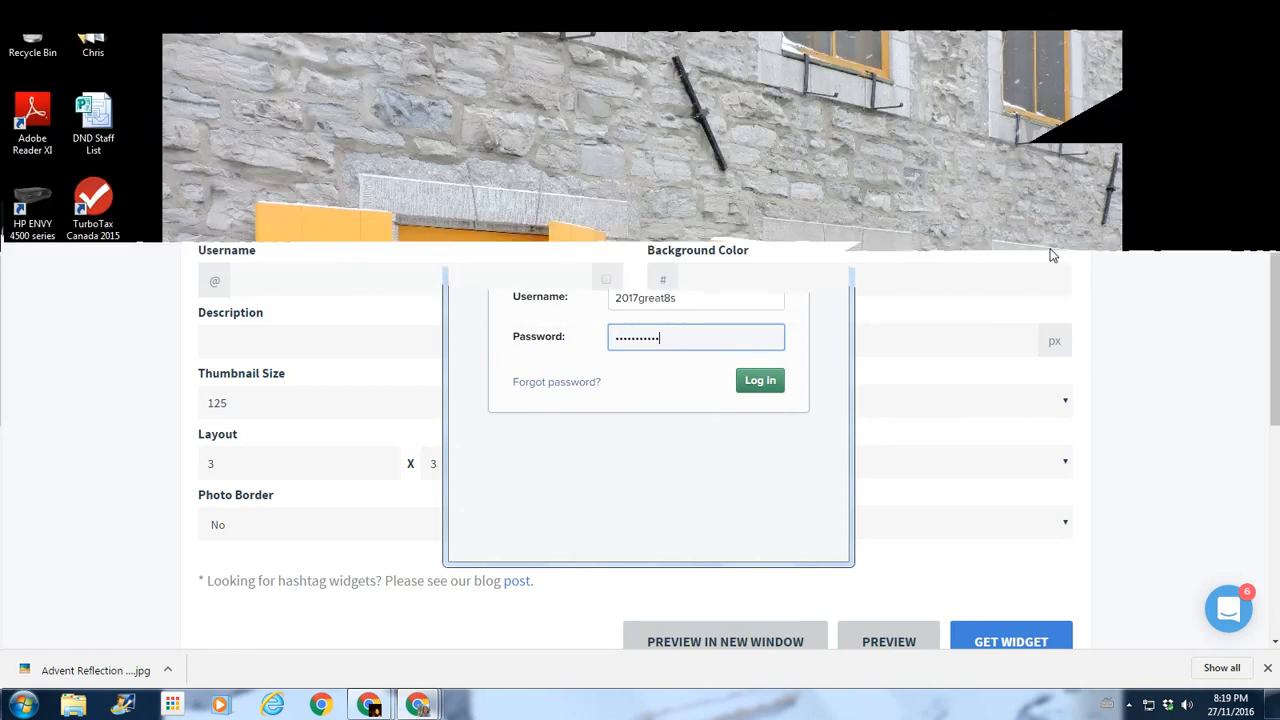
click(779, 380)
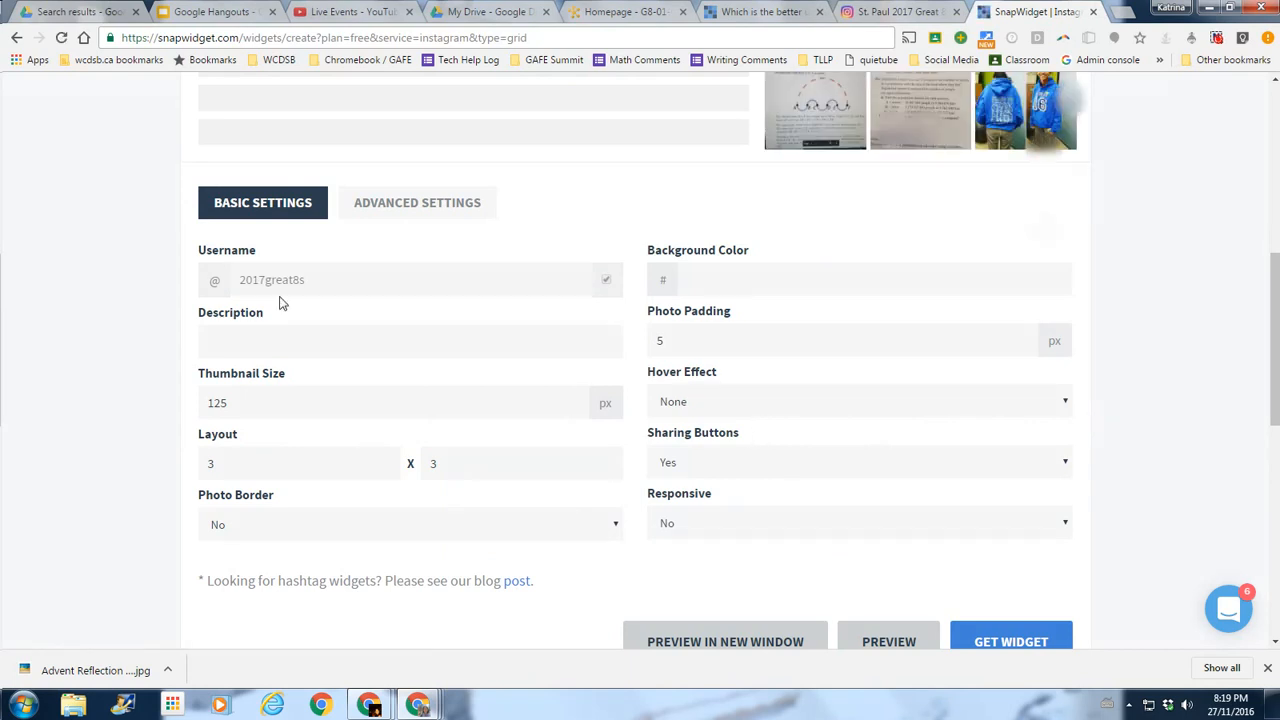
Select the thumbnail size field, then glance over the homepage, profile and post tabs.
scroll(969, 227, up, 2)
scroll(1092, 228, up, 1)
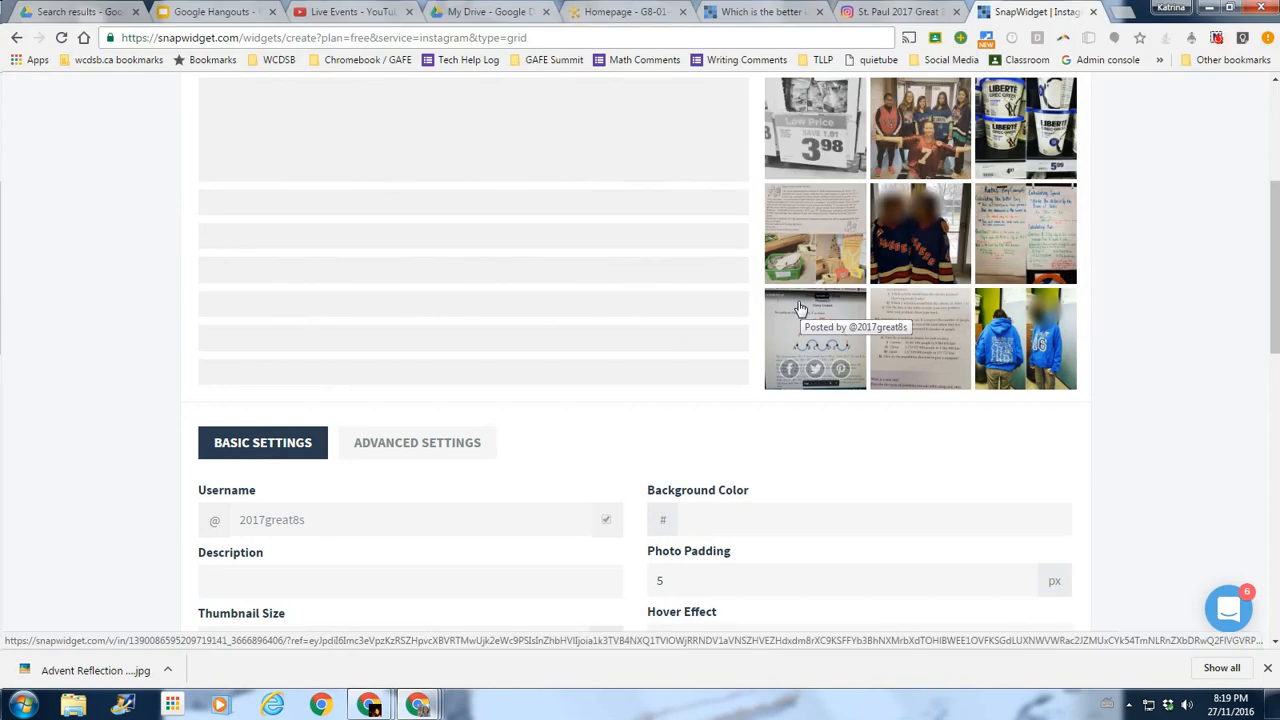
scroll(1107, 311, down, 3)
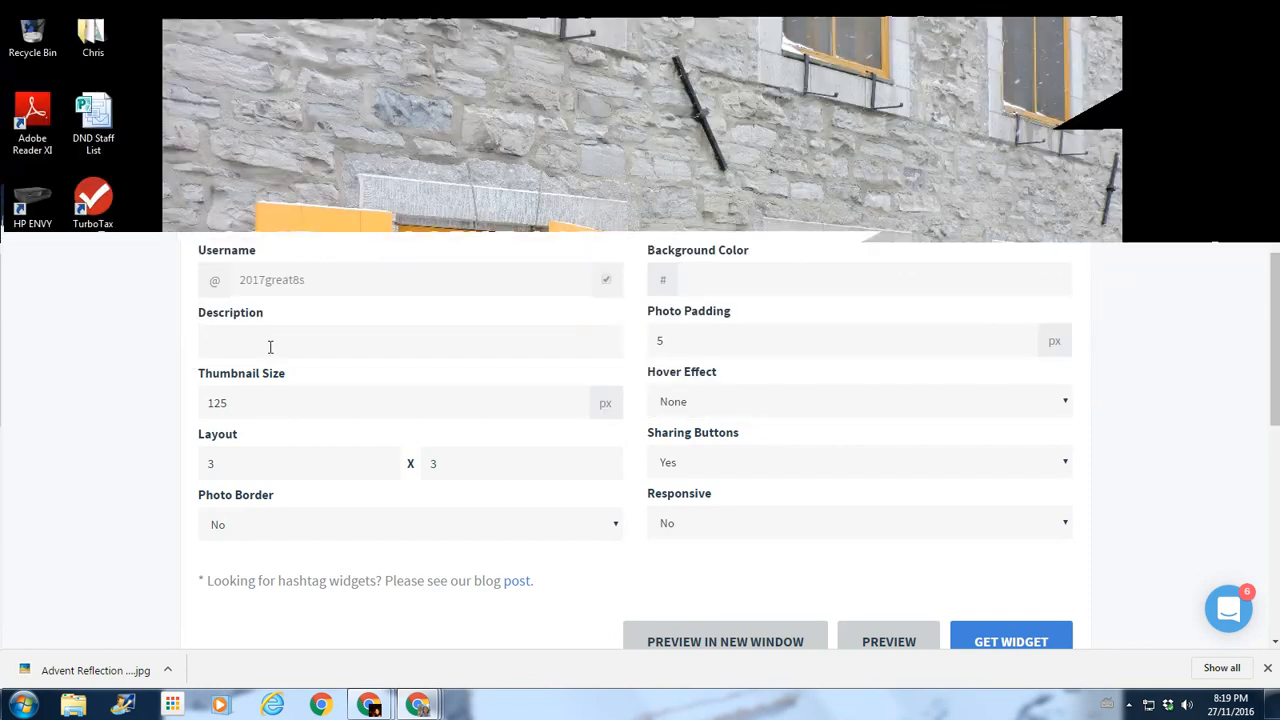
click(263, 408)
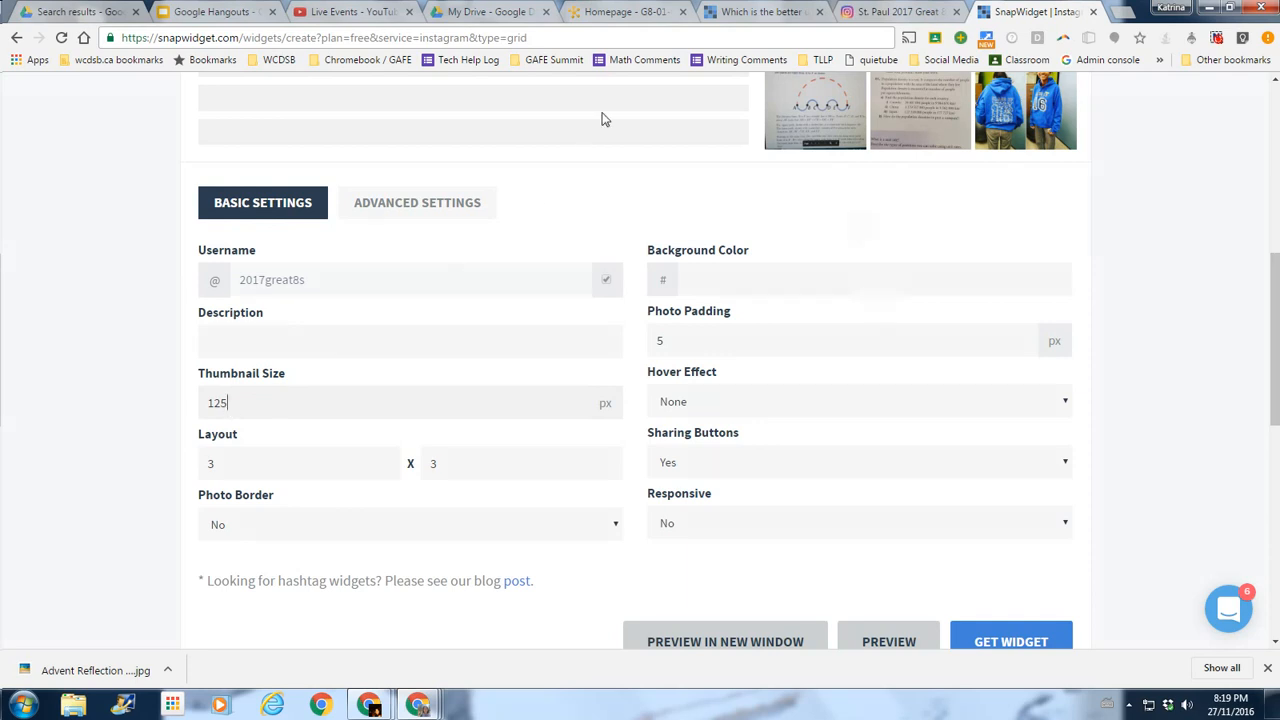
click(620, 12)
scroll(1046, 261, up, 3)
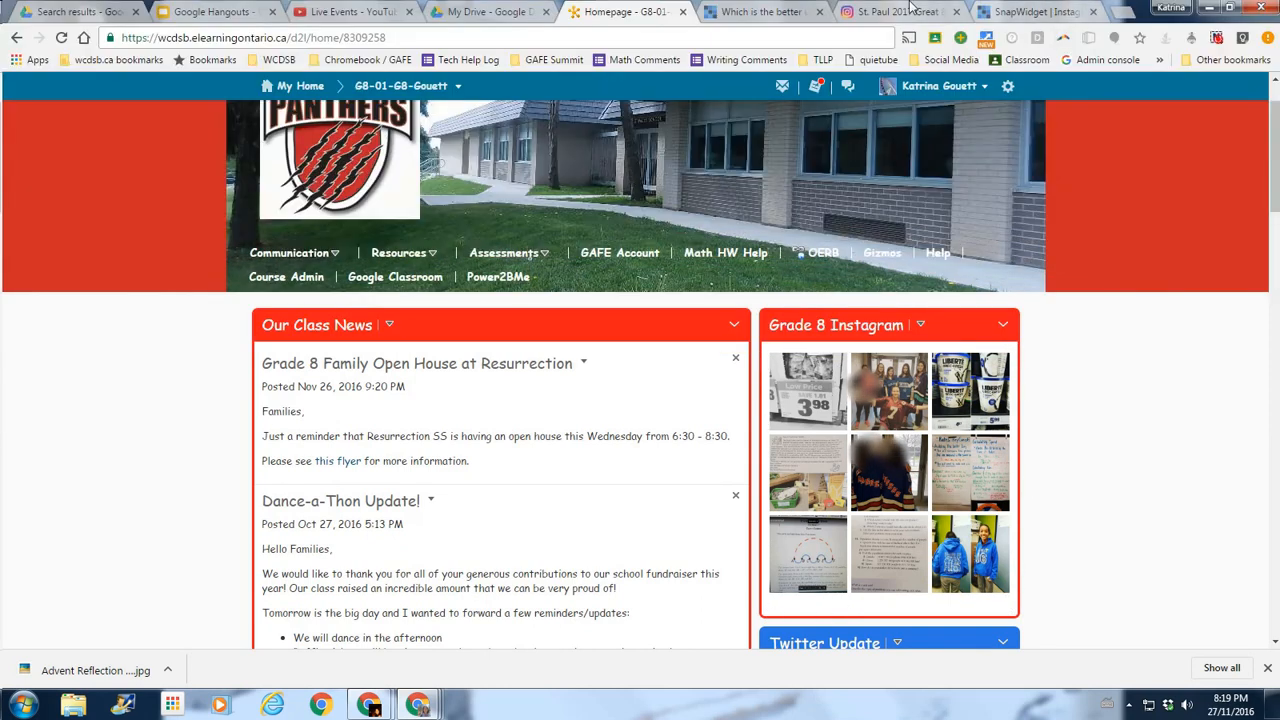
click(898, 11)
click(765, 11)
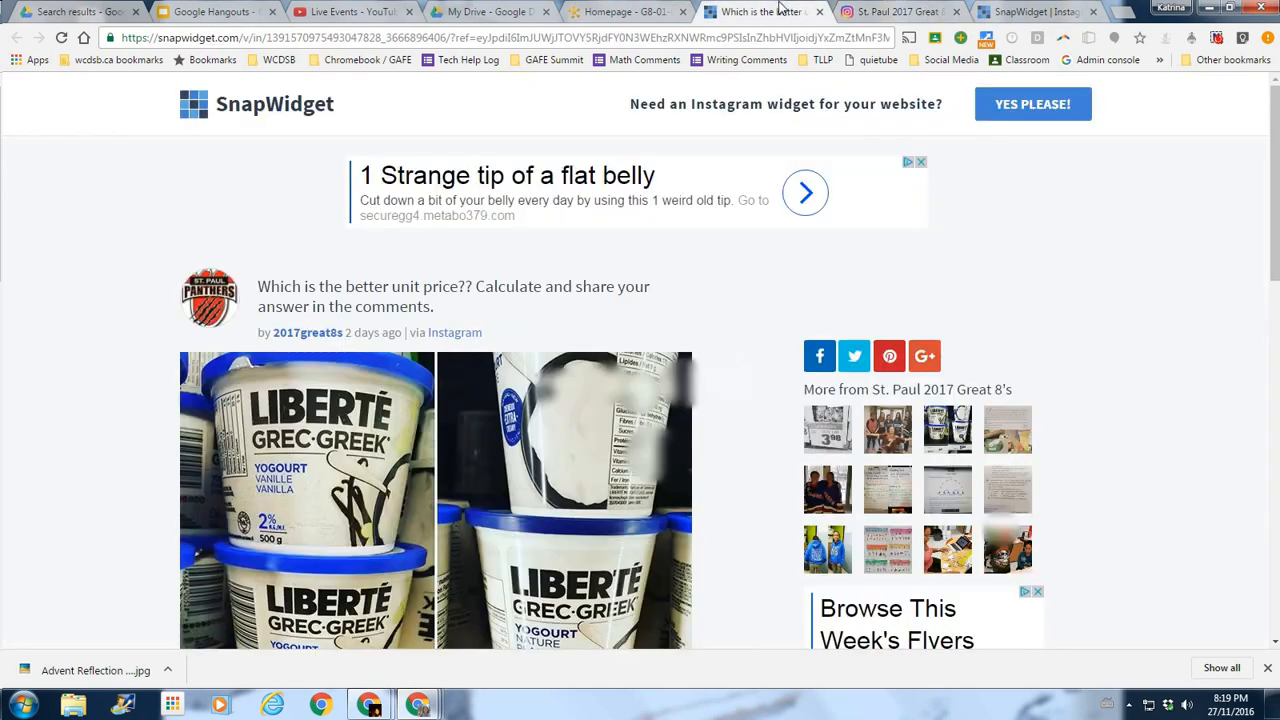
click(1020, 12)
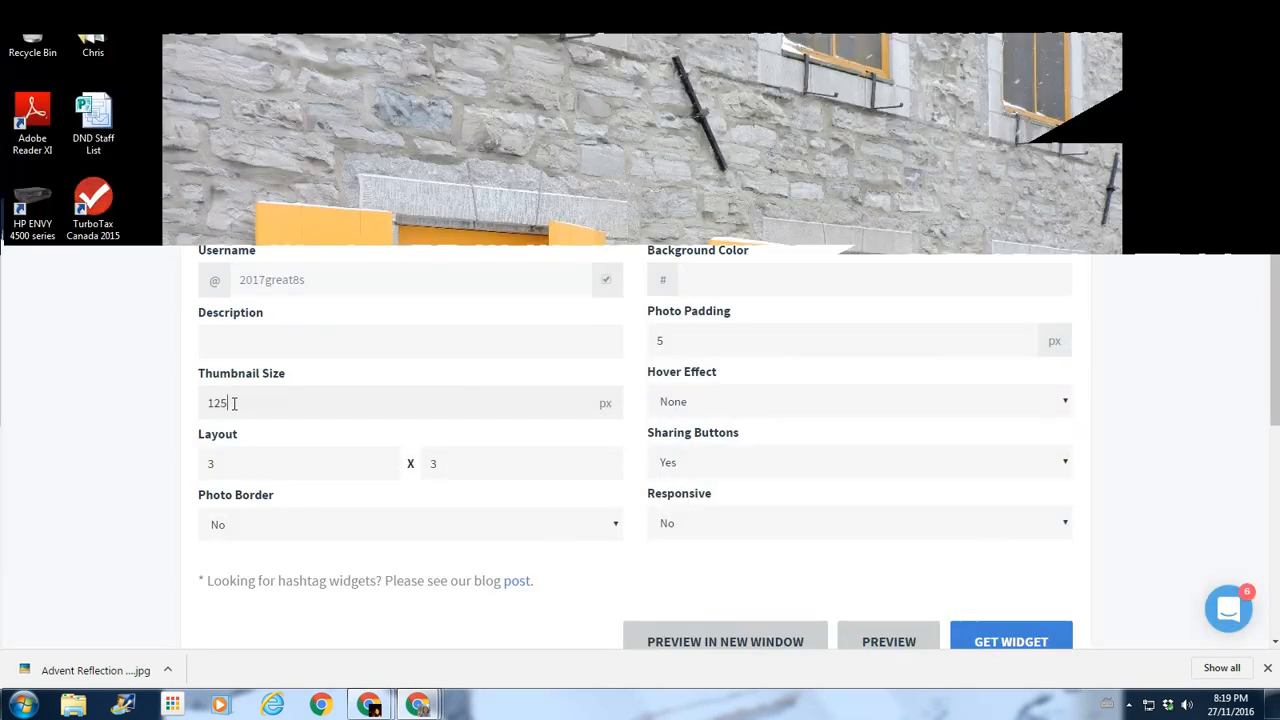
Change the thumbnail size from 125 to 75 px, set the layout to 2, and preview.
double_click(220, 403)
text(75)
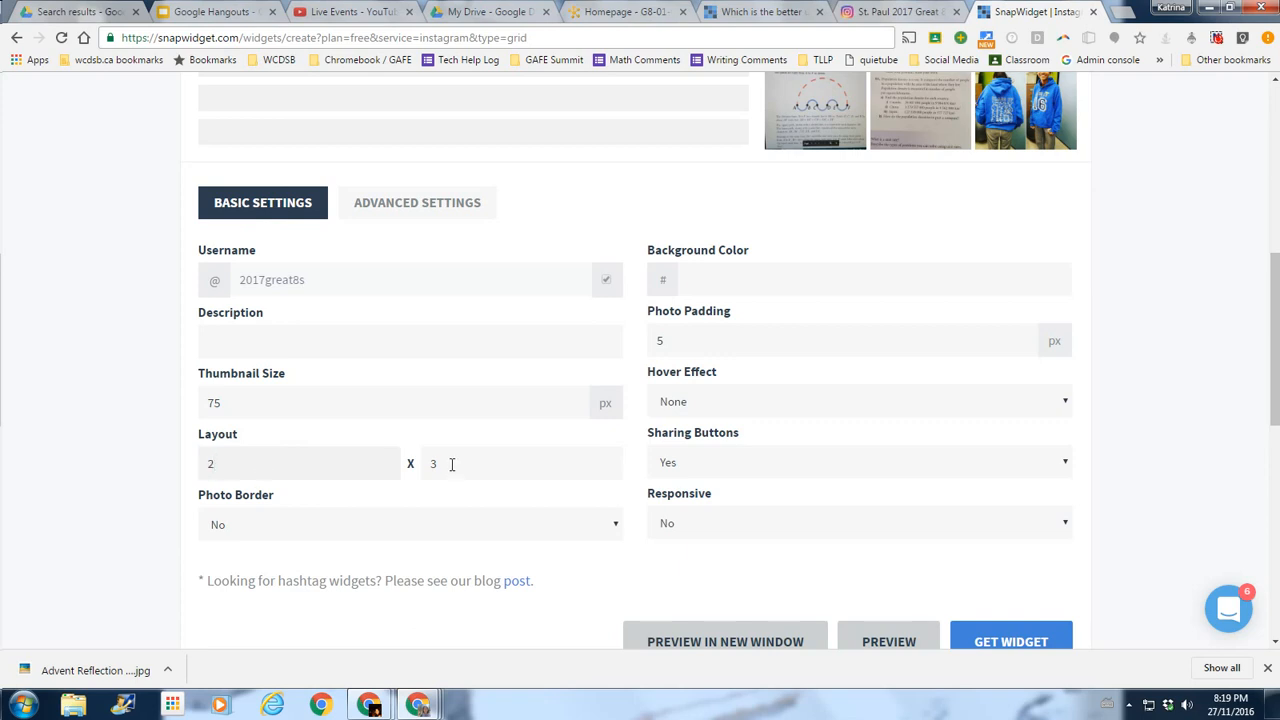
text(2)
click(903, 643)
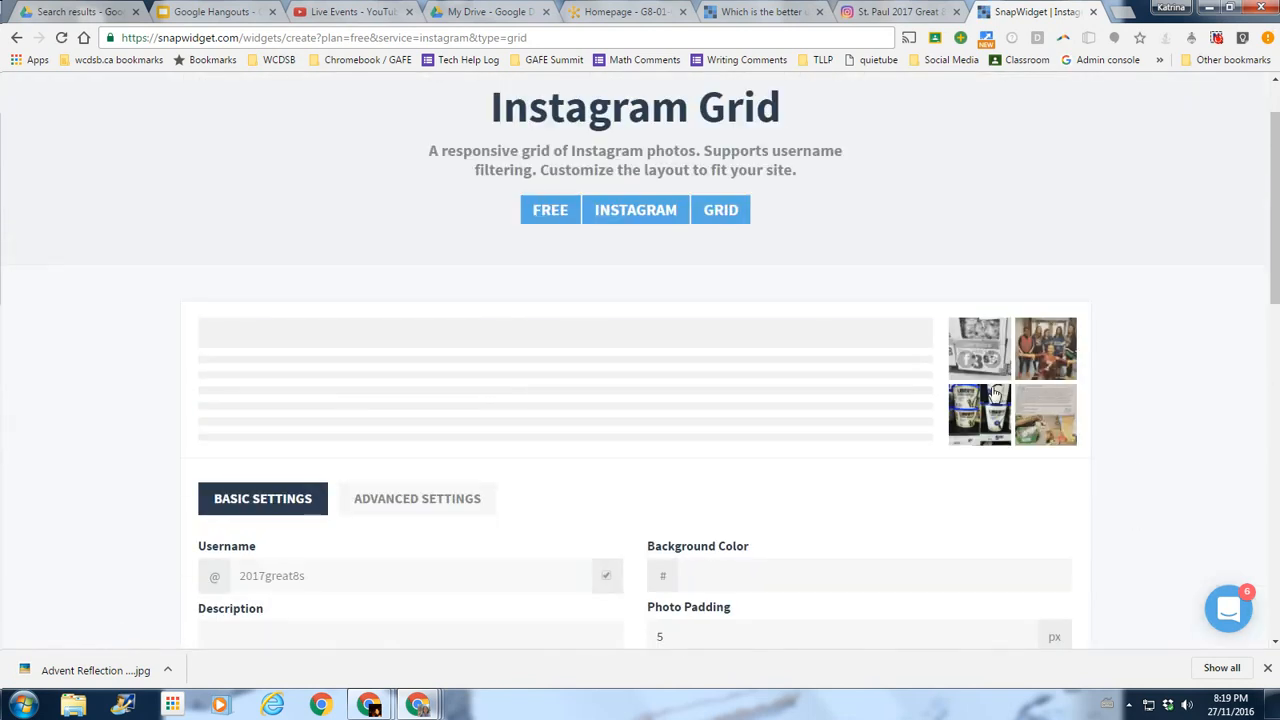
scroll(1160, 460, down, 3)
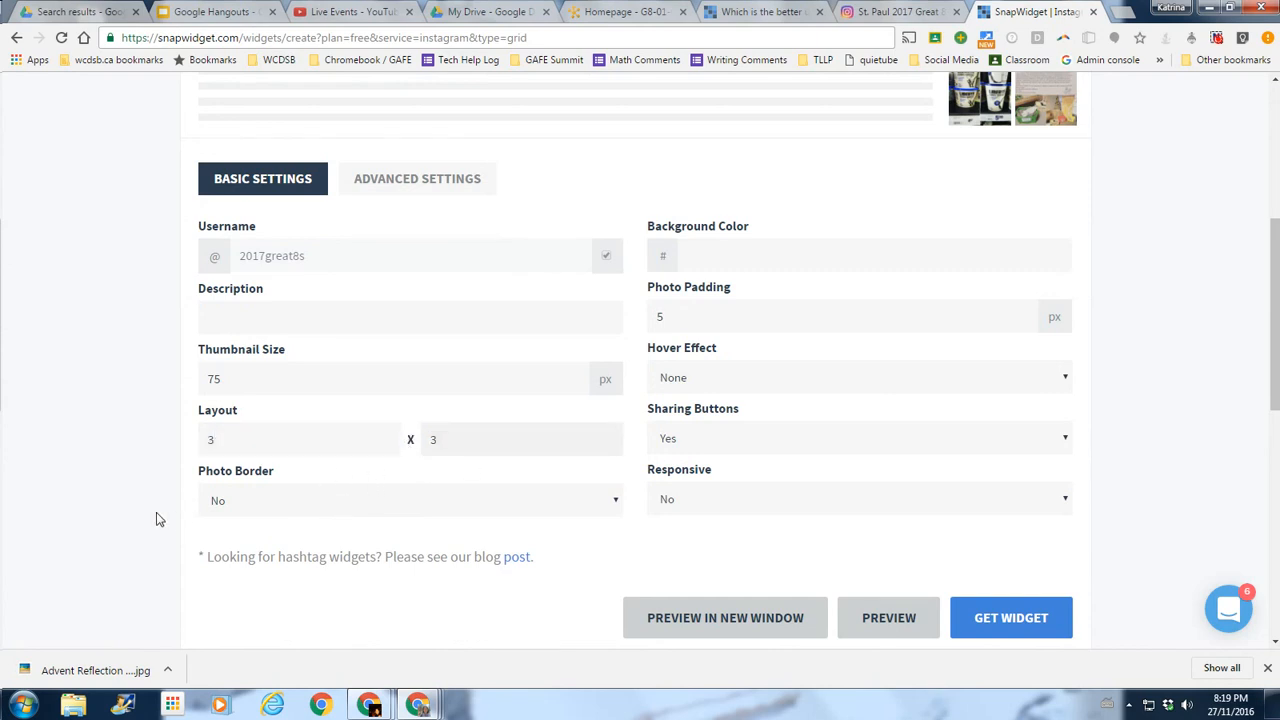
Turn on borders around the grid's photos.
click(252, 505)
click(264, 526)
scroll(1100, 331, up, 2)
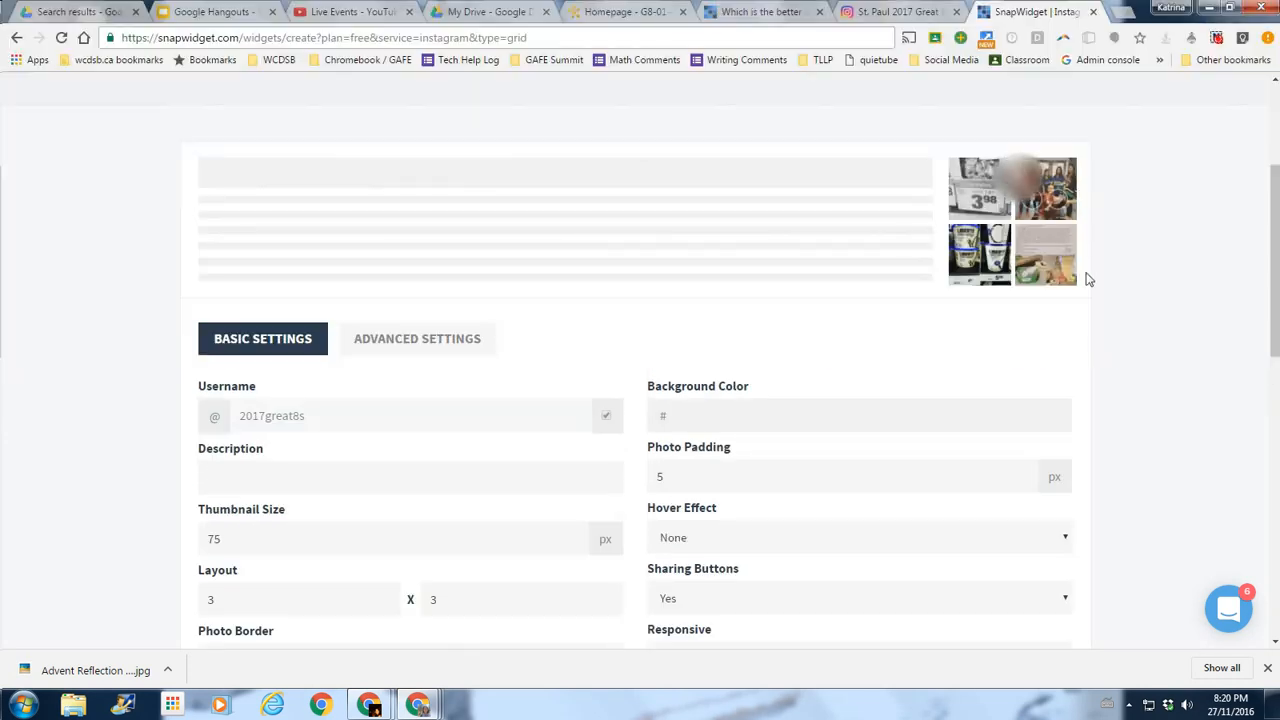
scroll(1120, 451, down, 2)
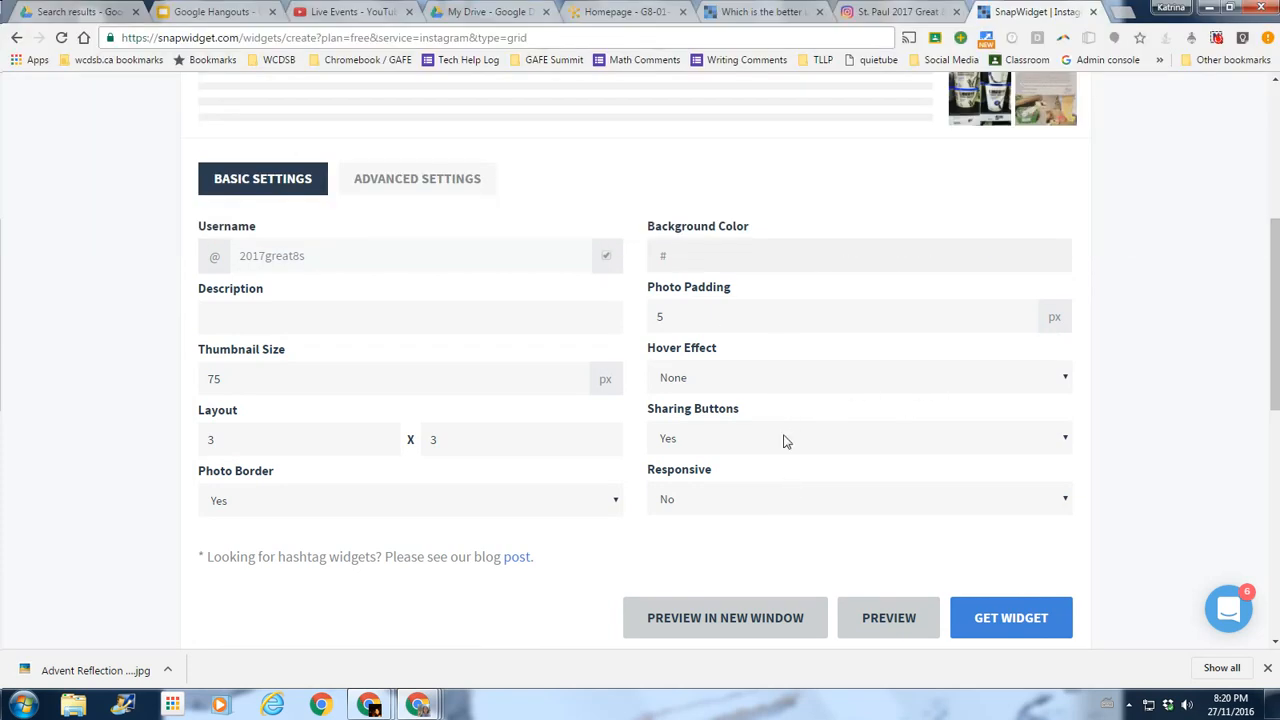
Set Sharing Buttons to No and refresh the widget preview.
click(785, 442)
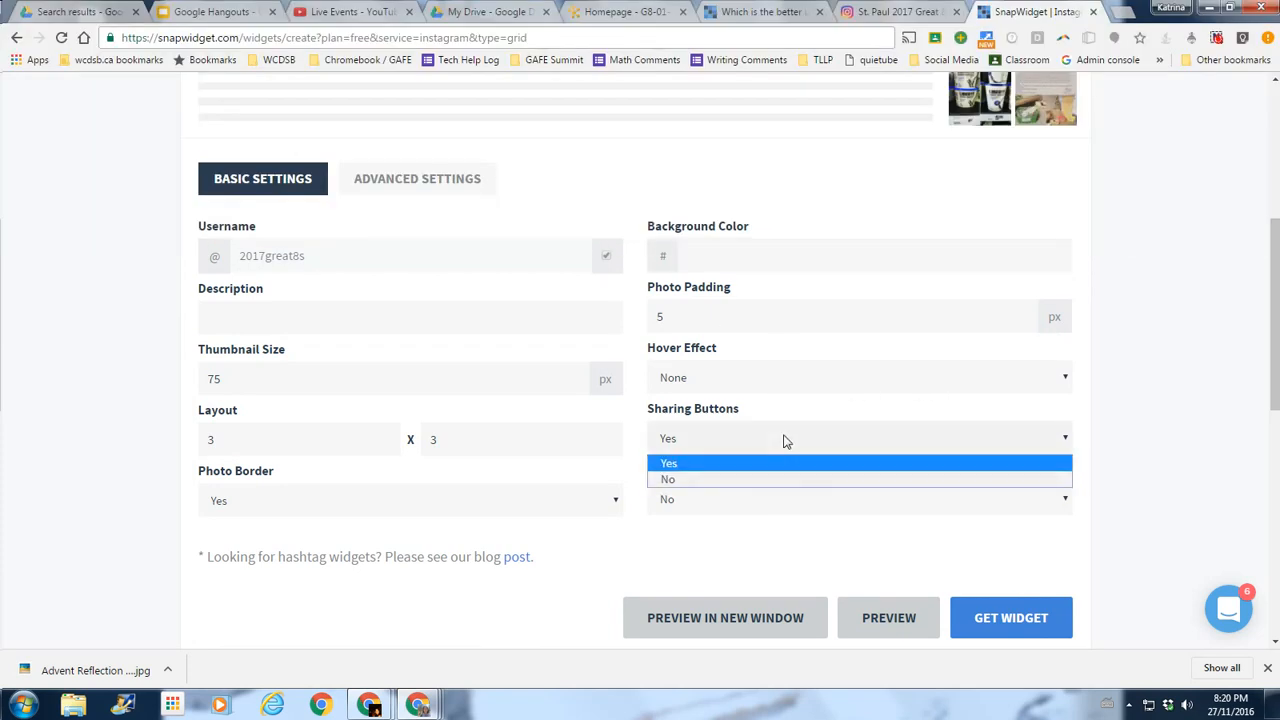
click(778, 479)
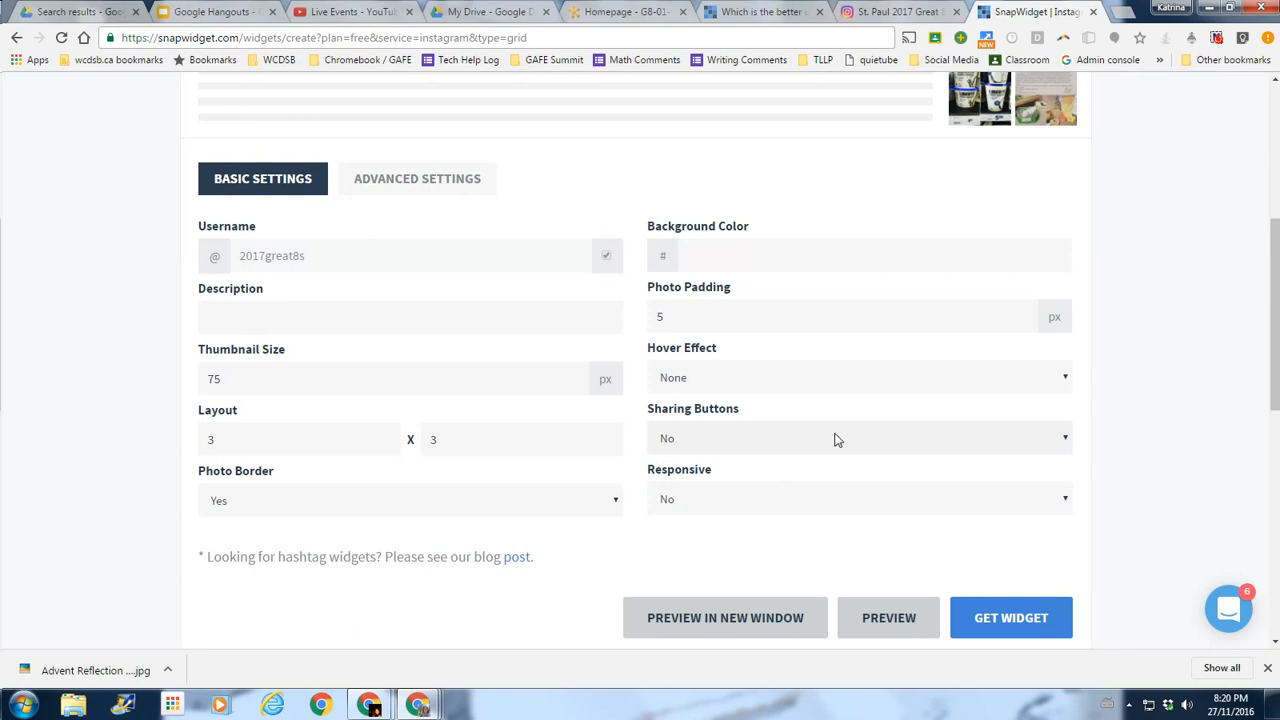
scroll(1150, 508, down, 2)
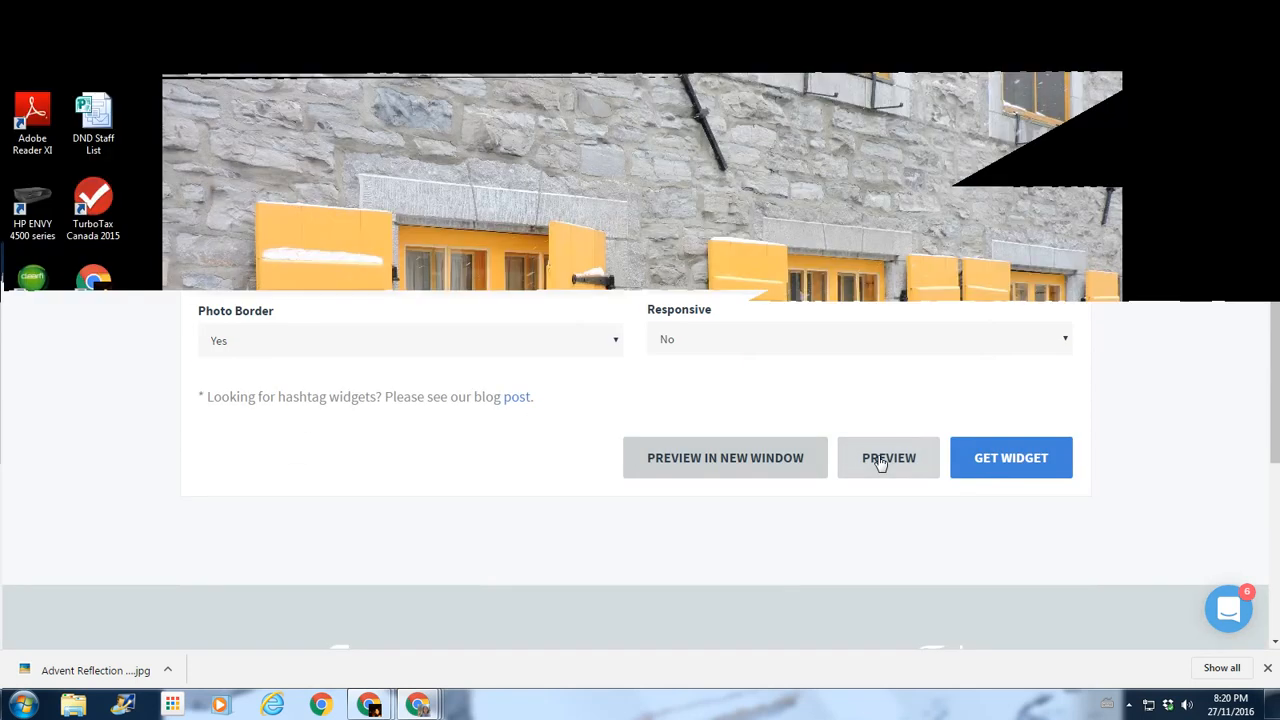
click(880, 462)
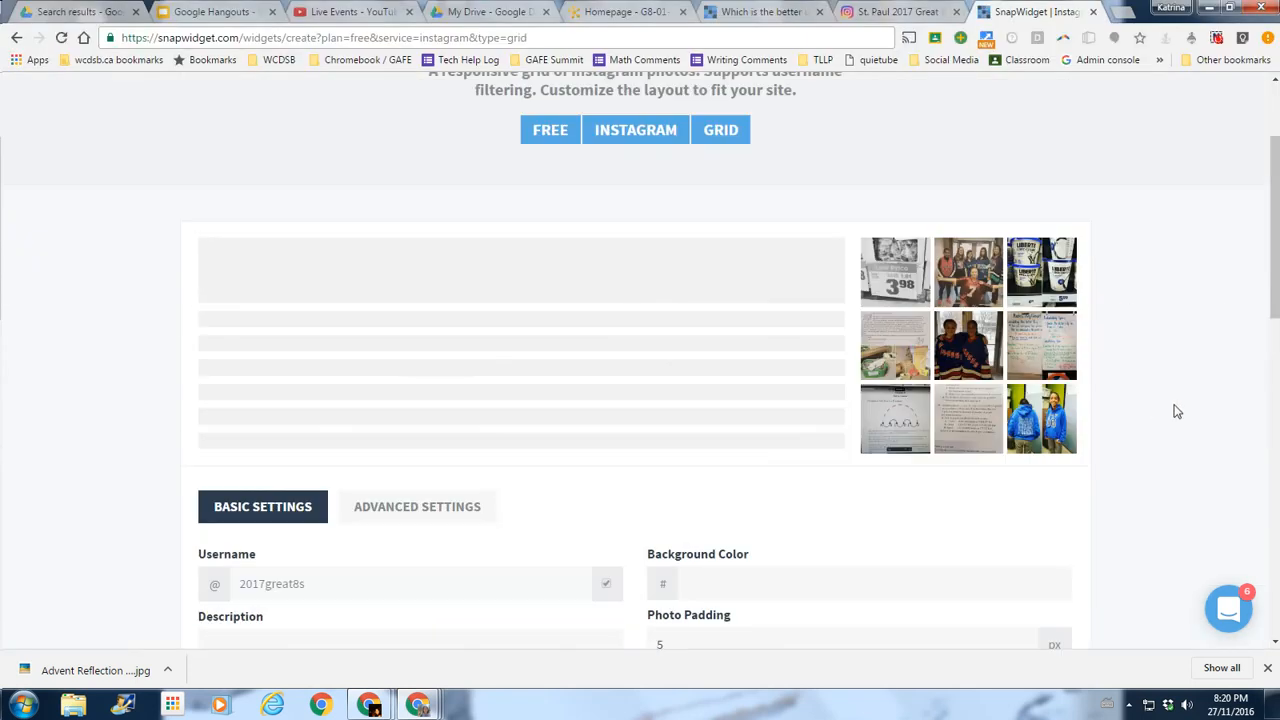
scroll(1156, 388, down, 4)
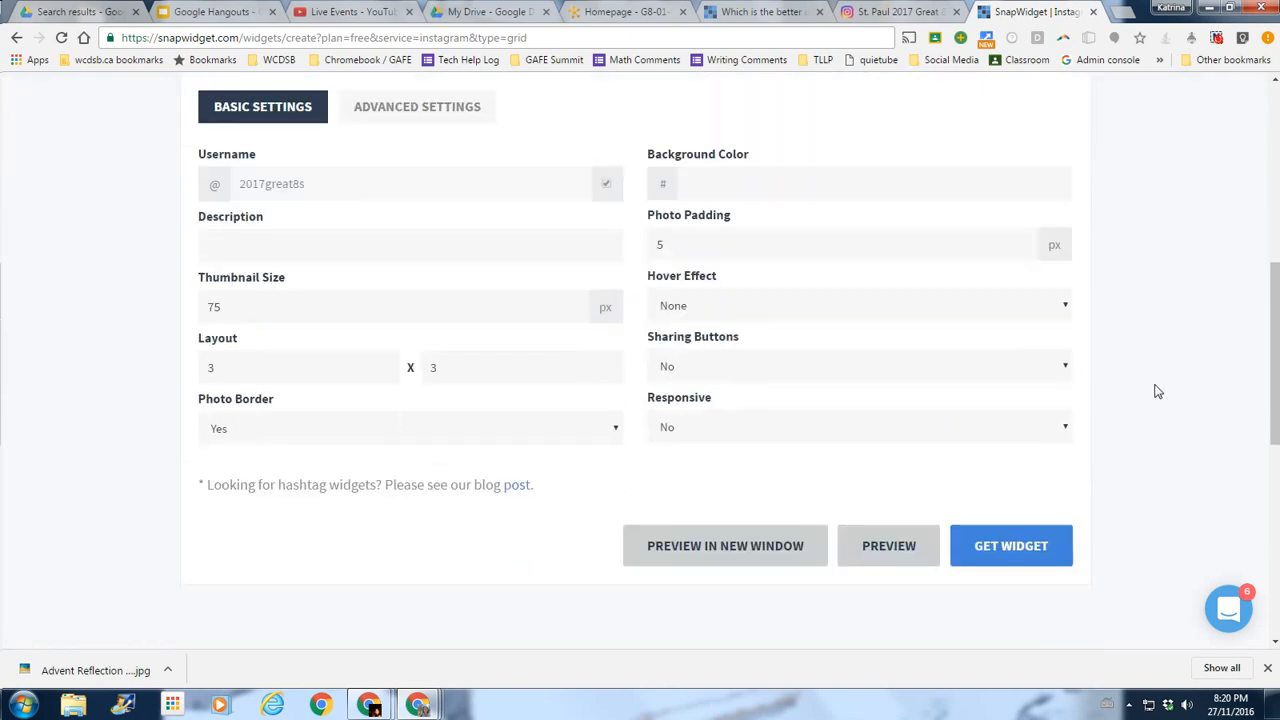
Copy the grid's iframe code from the Widget Code Snippet, then return to the D2L homepage.
click(1011, 543)
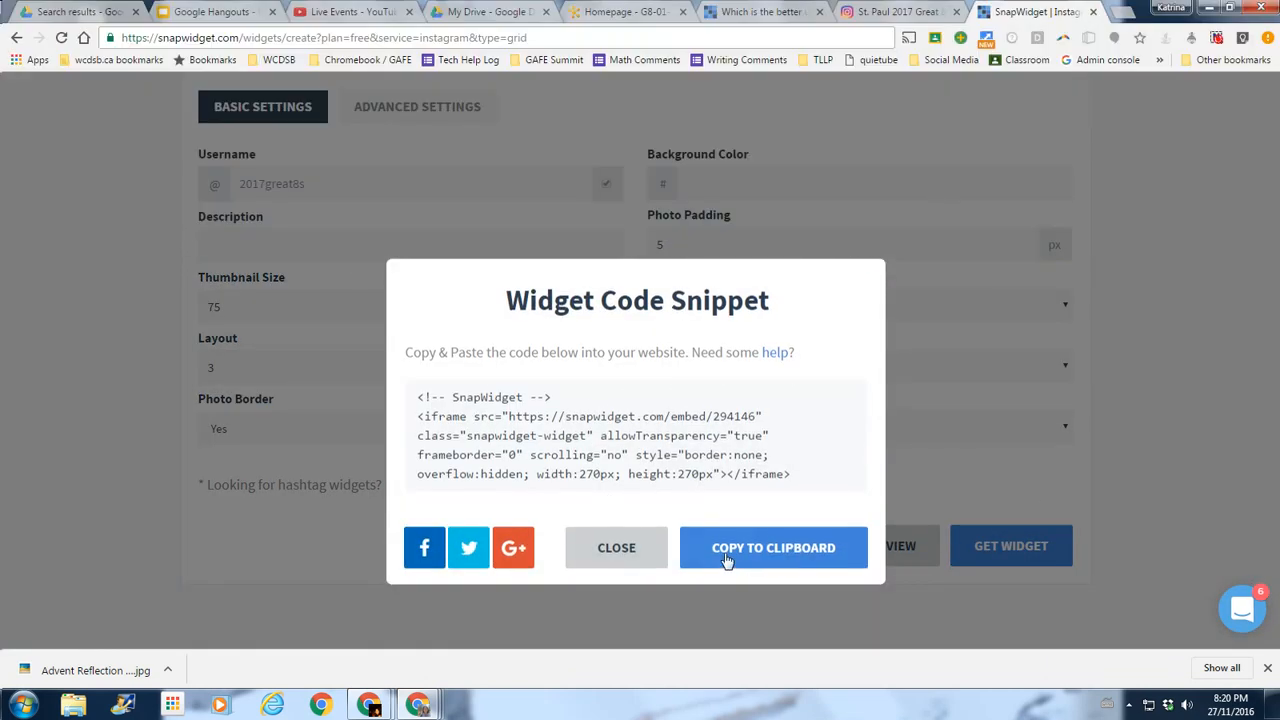
click(740, 558)
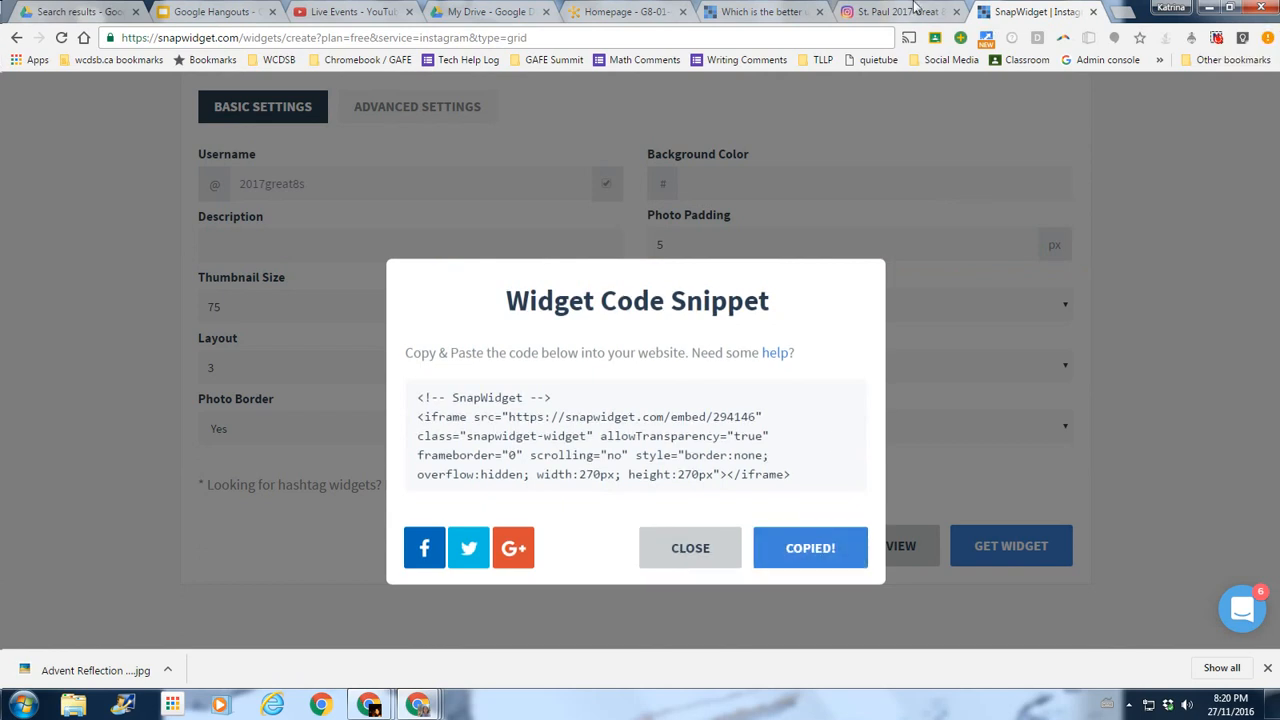
click(630, 11)
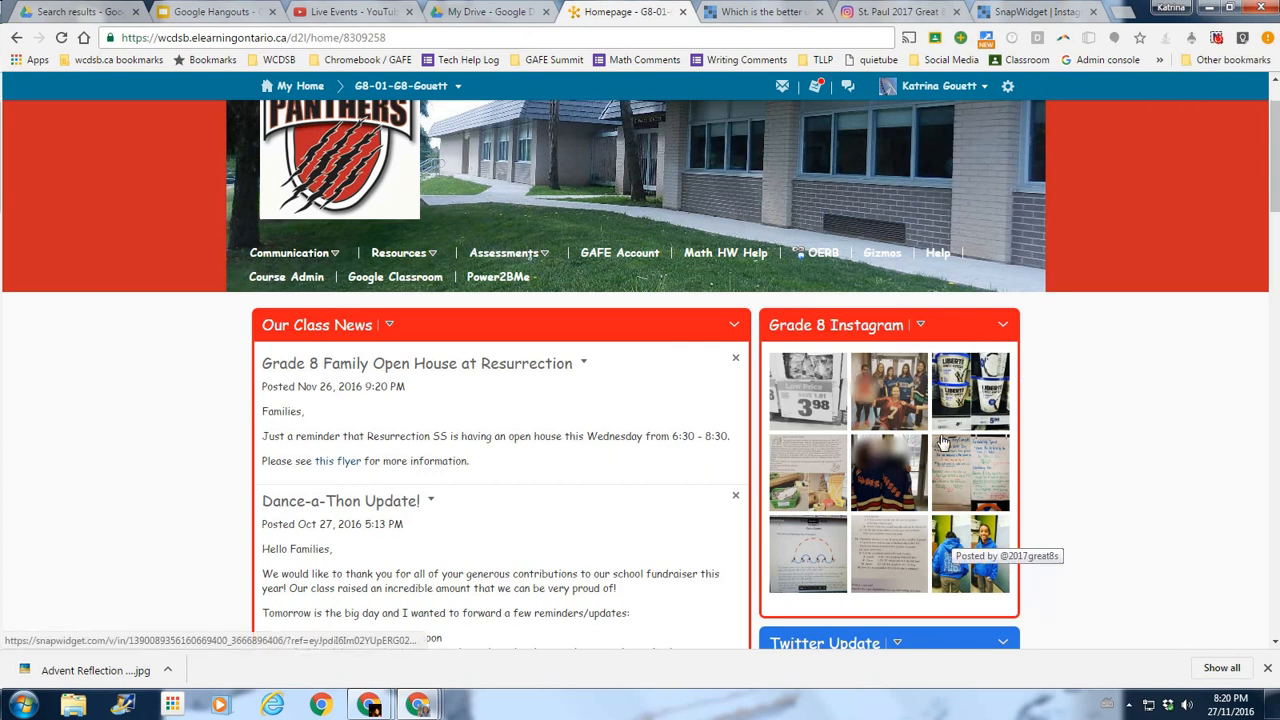
Go via Course Admin to Site Setup > Widgets and scroll the custom widget list.
click(284, 284)
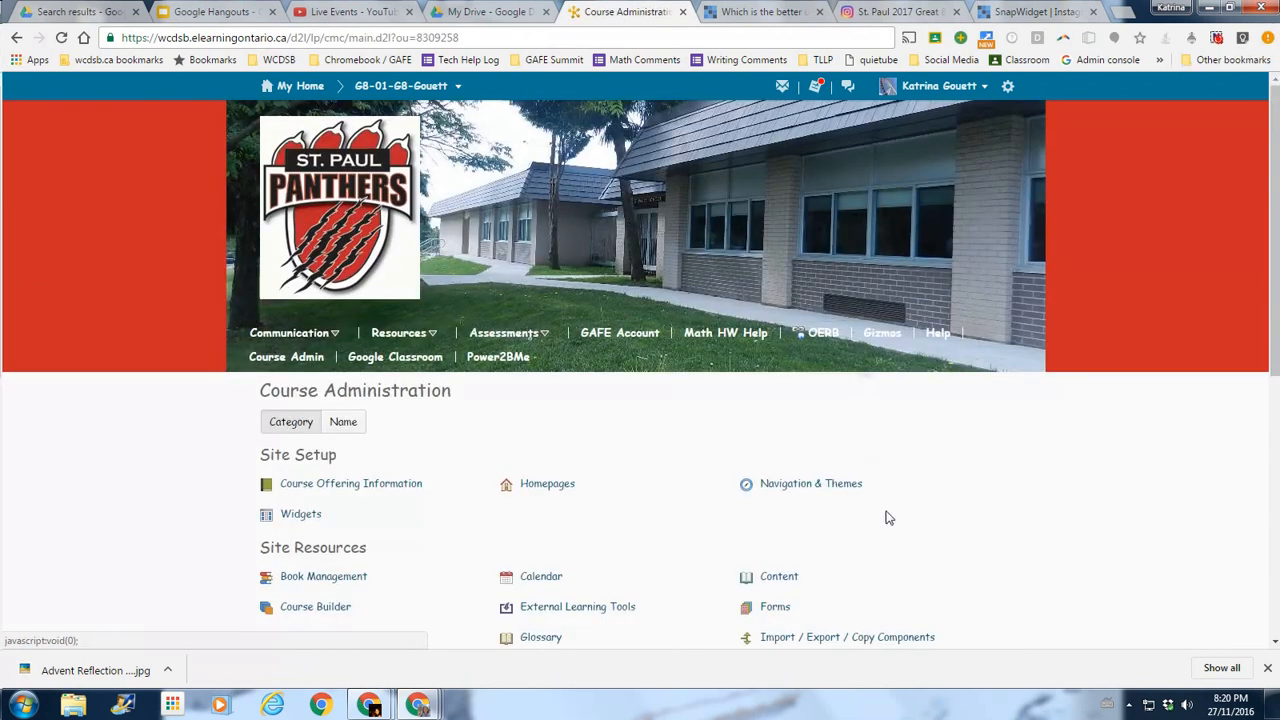
click(303, 514)
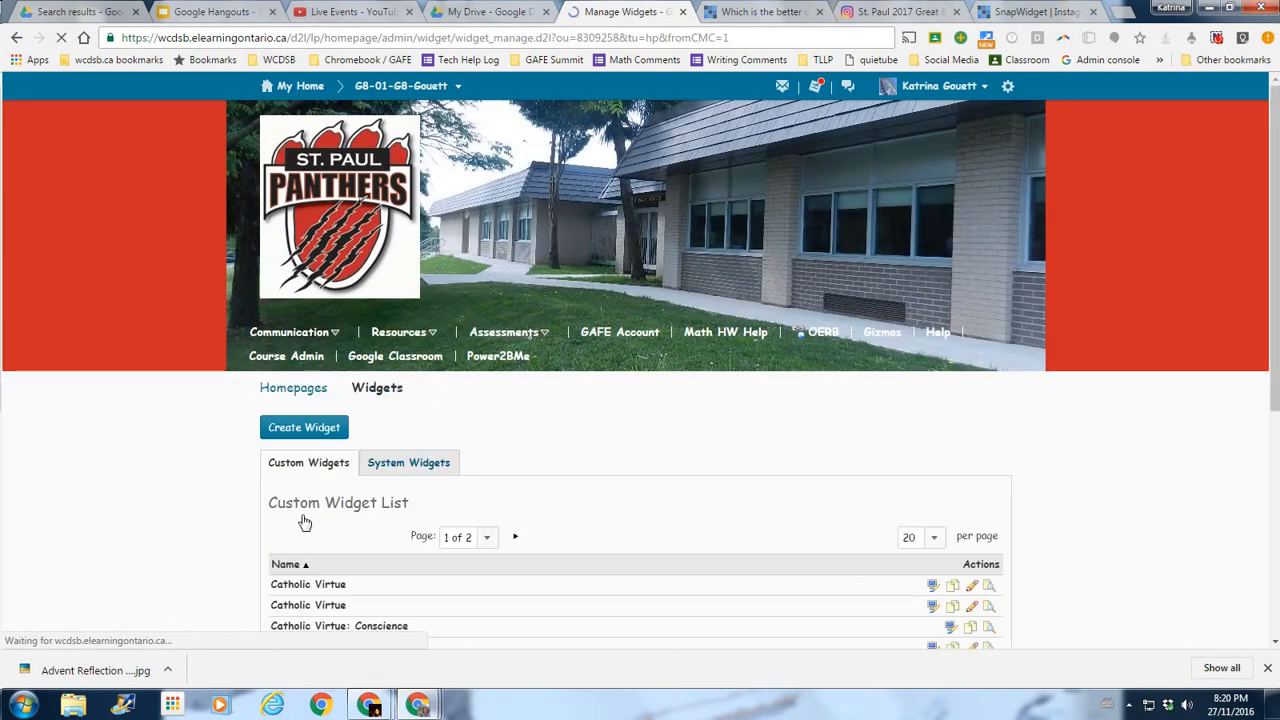
scroll(210, 455, down, 2)
scroll(210, 455, down, 1)
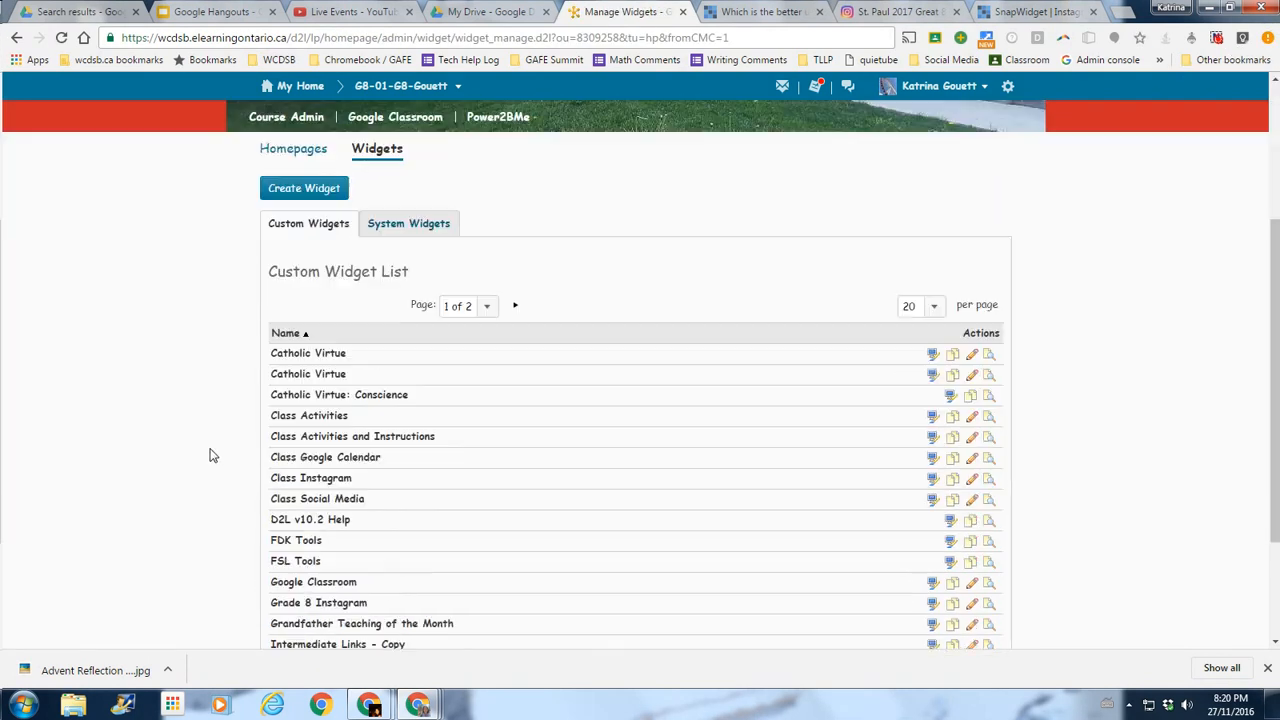
Create a new widget named 'Class Instagram Posts' and open its empty Content editor.
click(288, 189)
click(354, 506)
text(Class In)
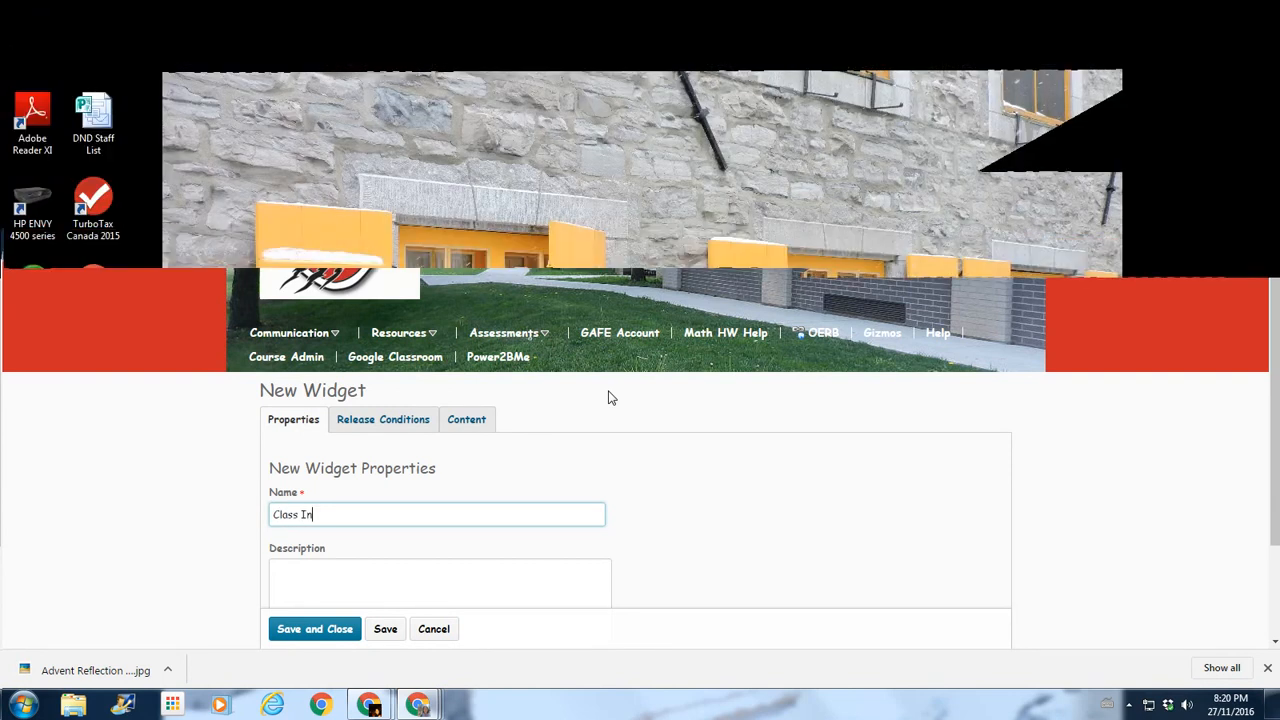
text(stagram Pos)
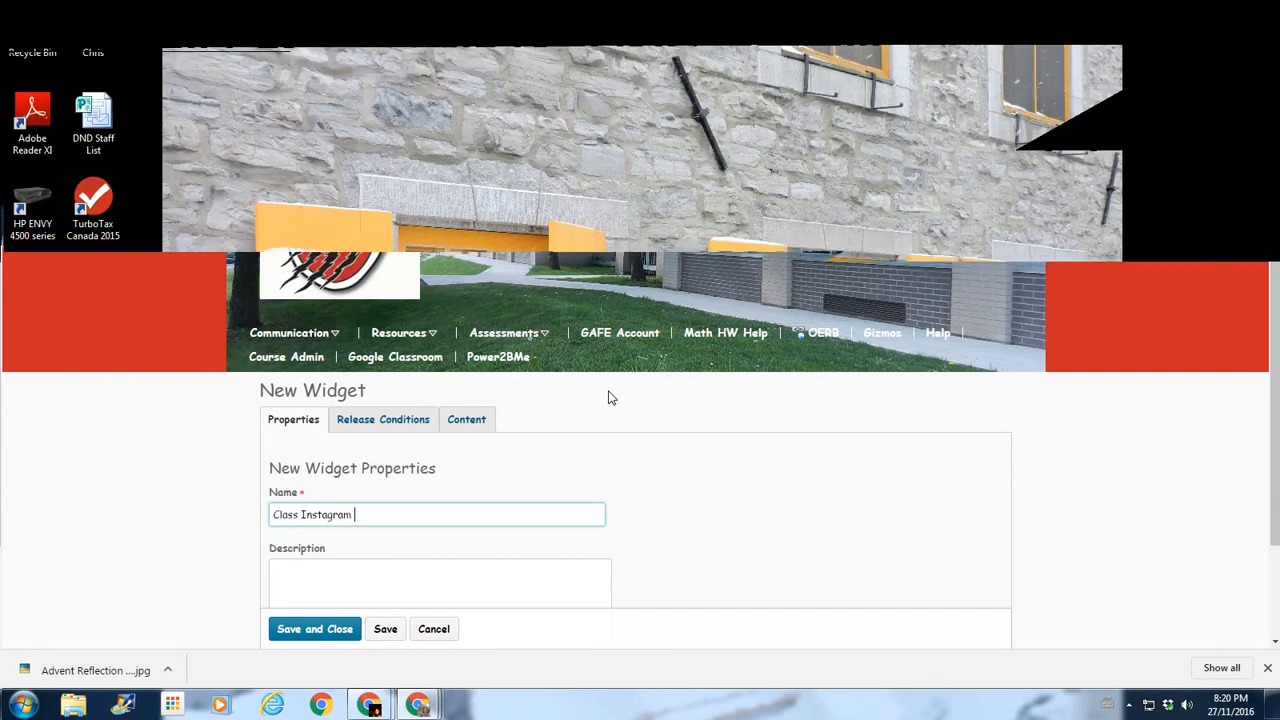
text(ts)
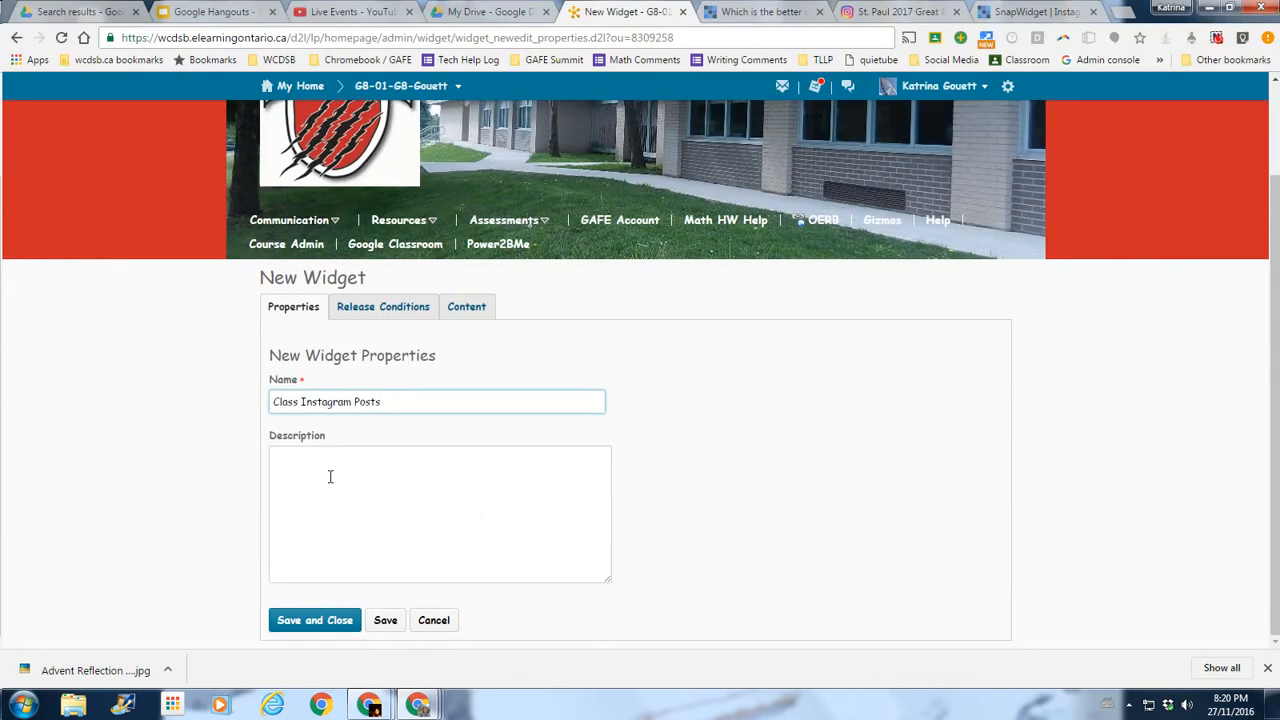
click(474, 312)
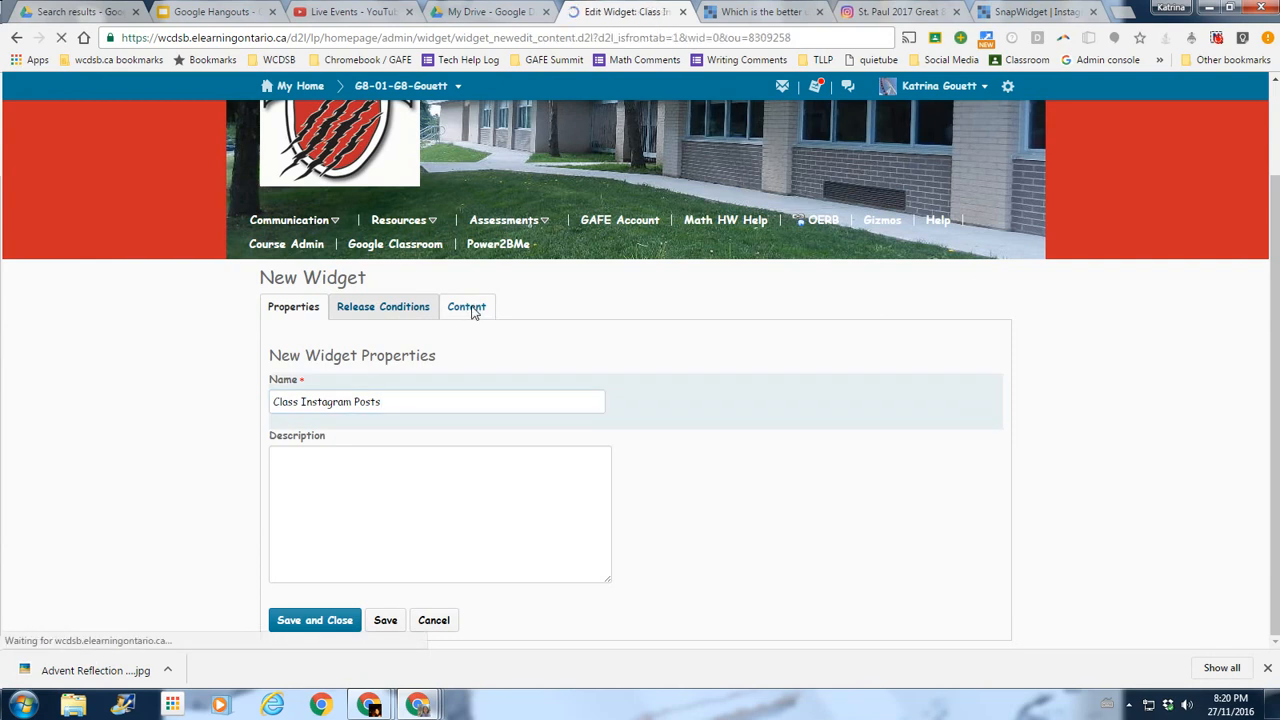
scroll(200, 530, down, 2)
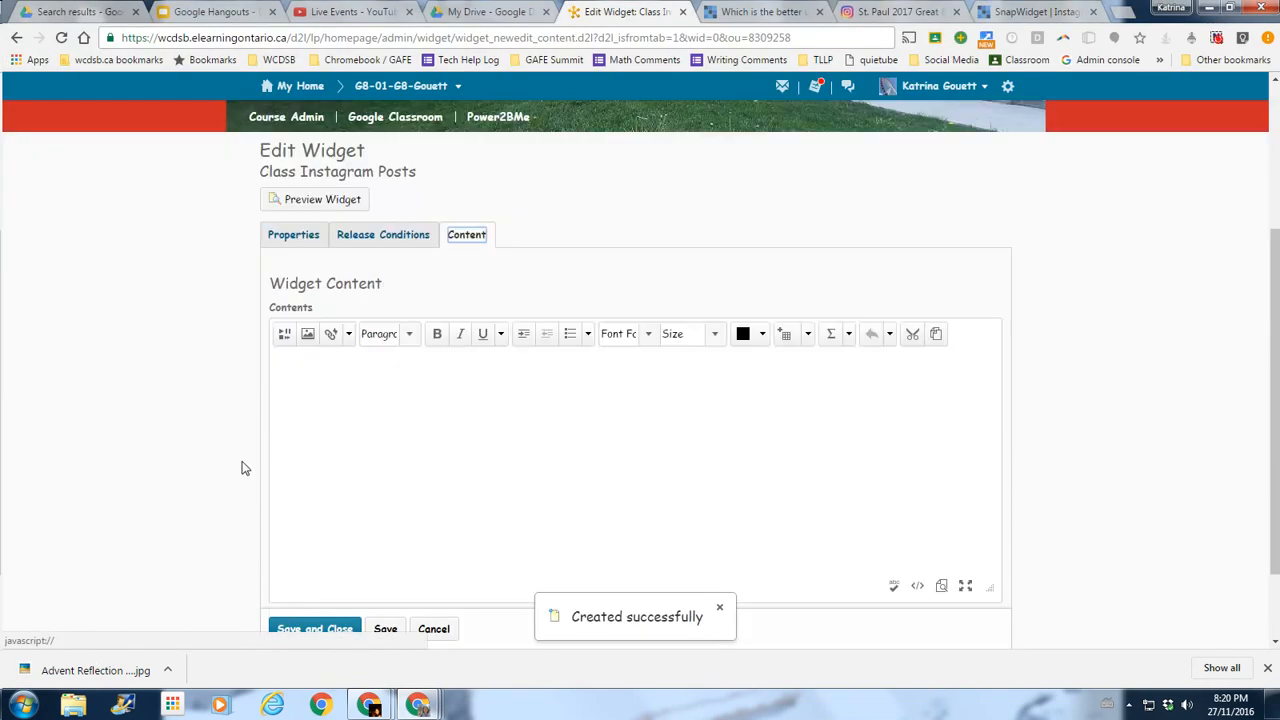
Insert the pasted SnapWidget embed code as the widget's content, then save the widget.
click(284, 336)
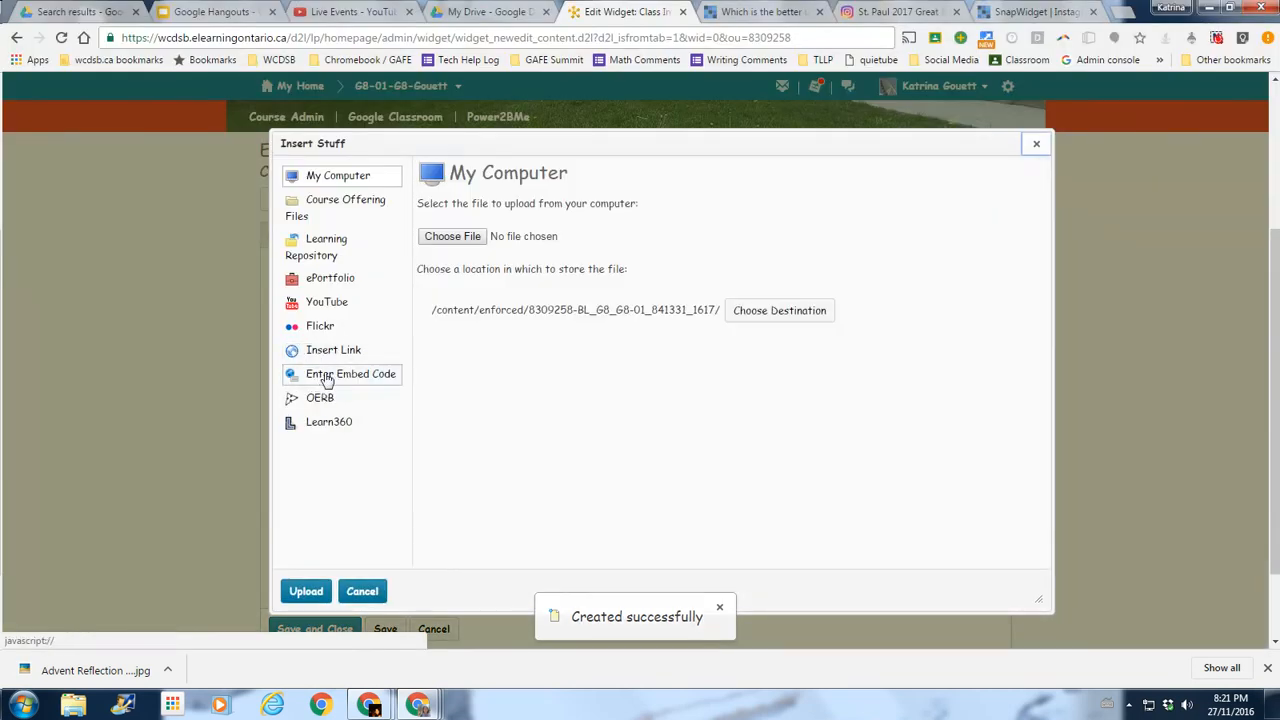
click(335, 383)
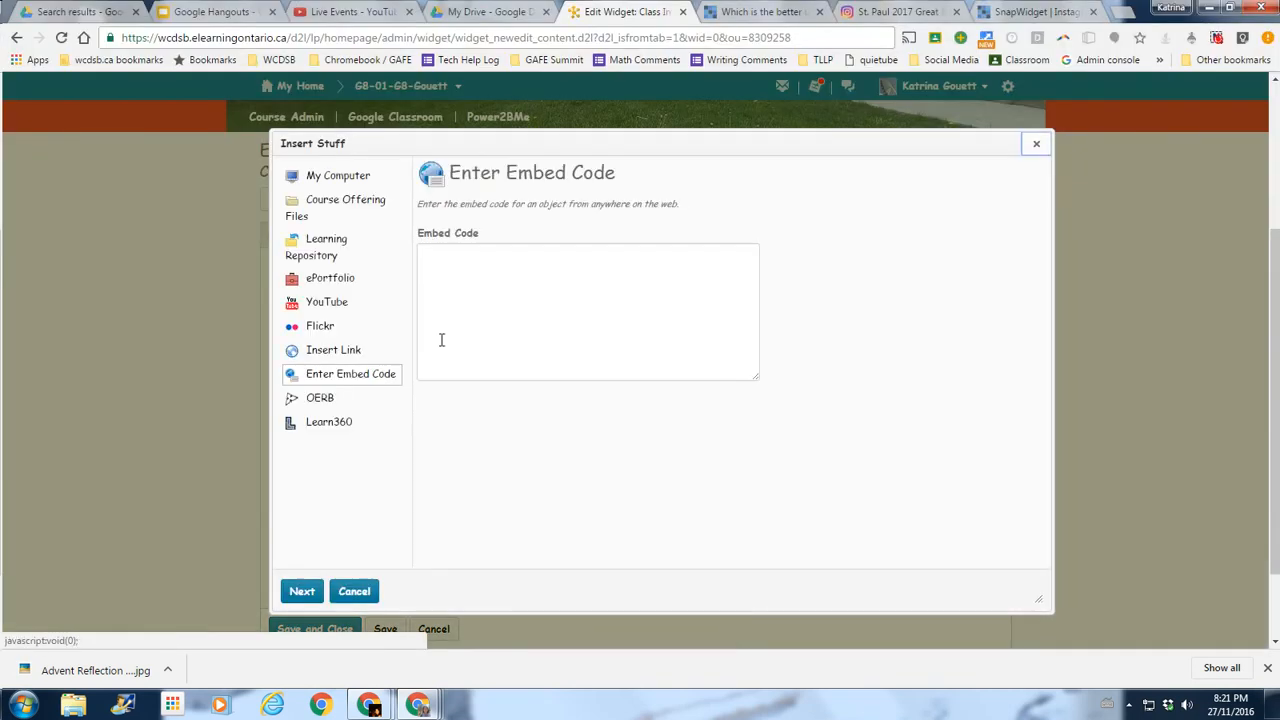
click(475, 267)
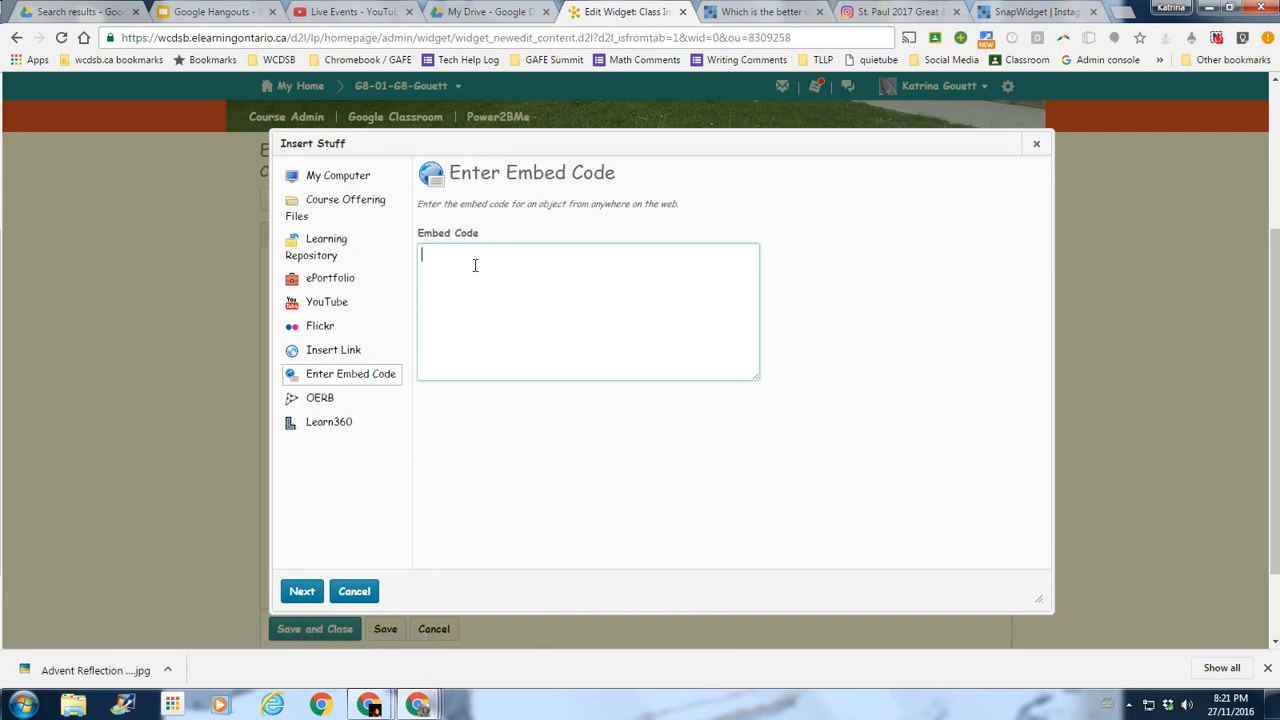
key(ctrl+v)
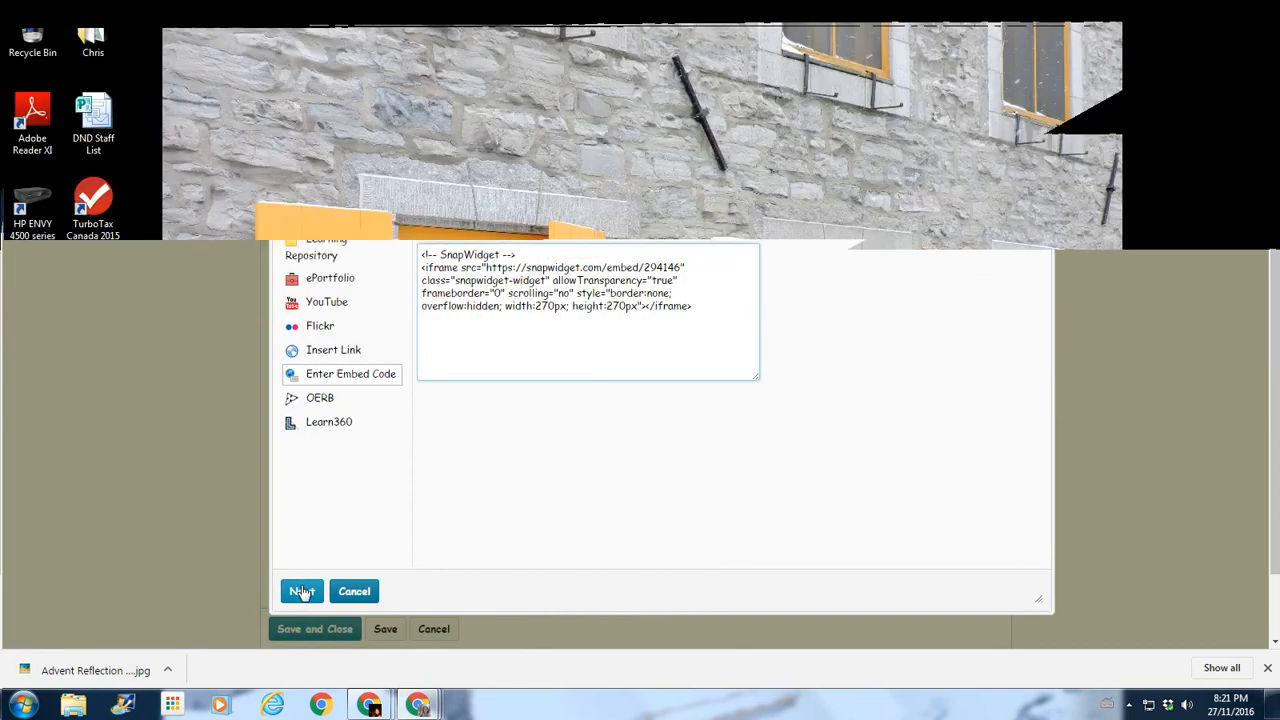
click(302, 591)
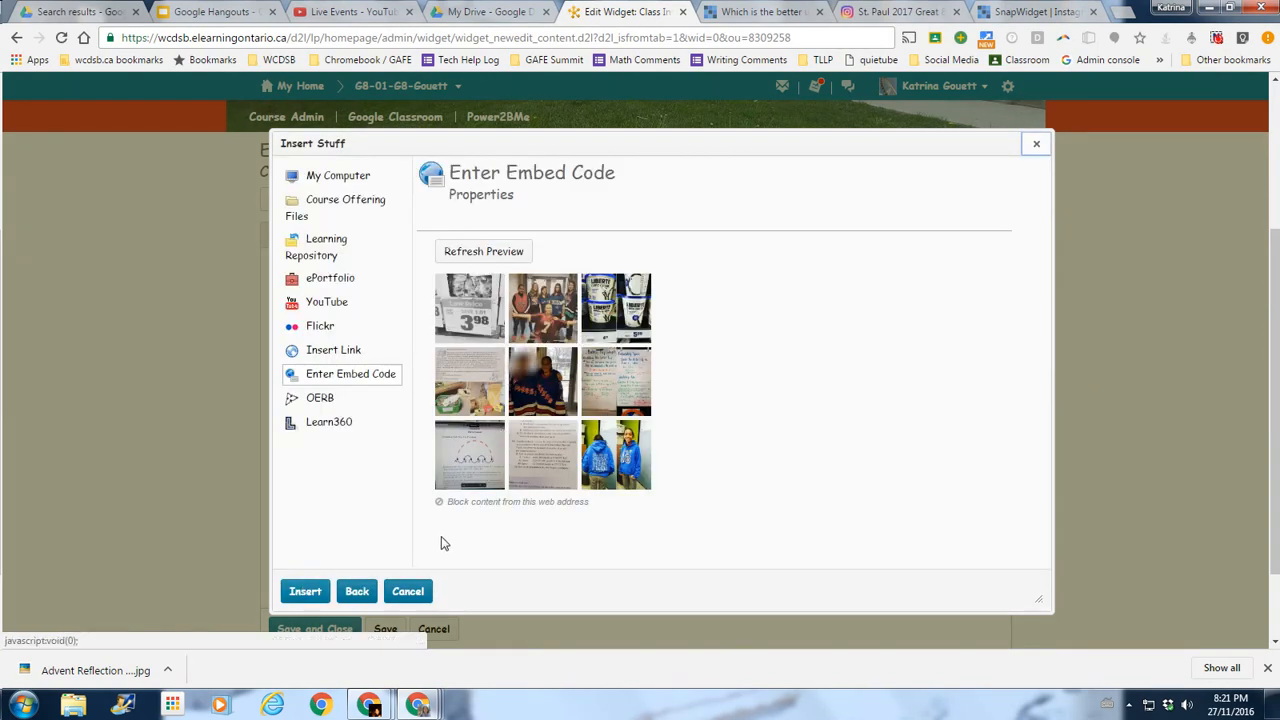
click(305, 592)
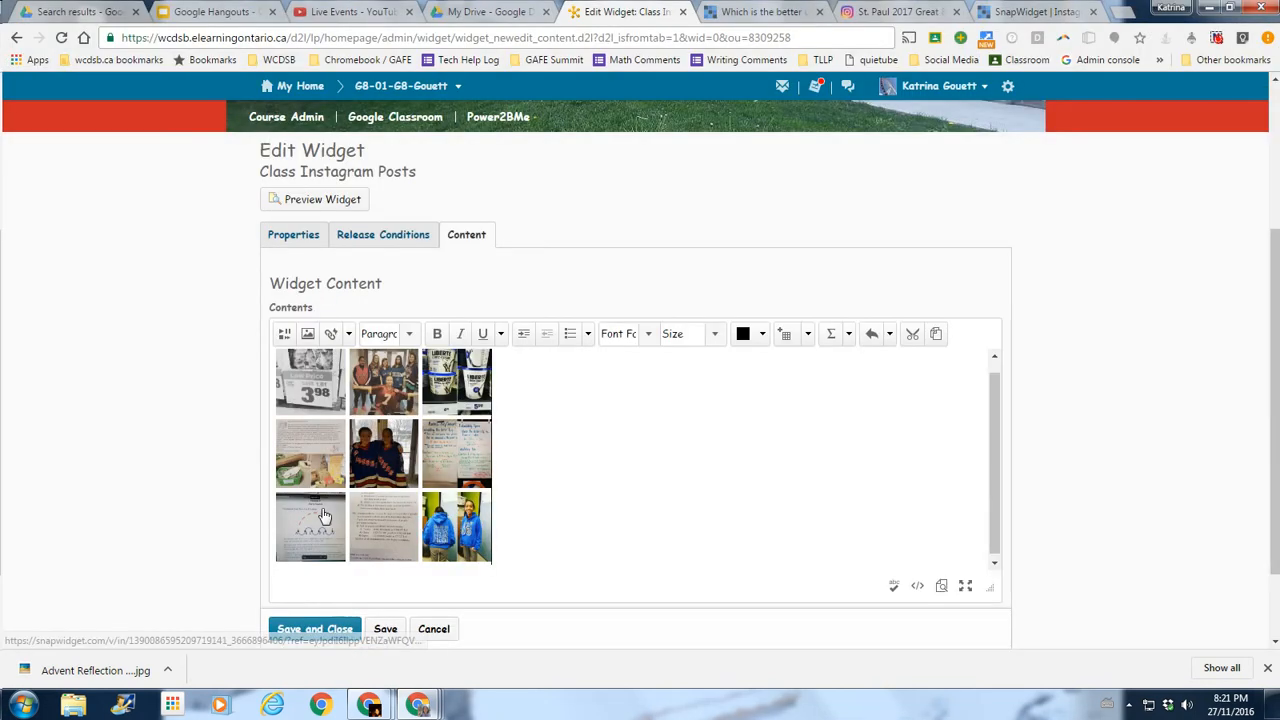
click(313, 630)
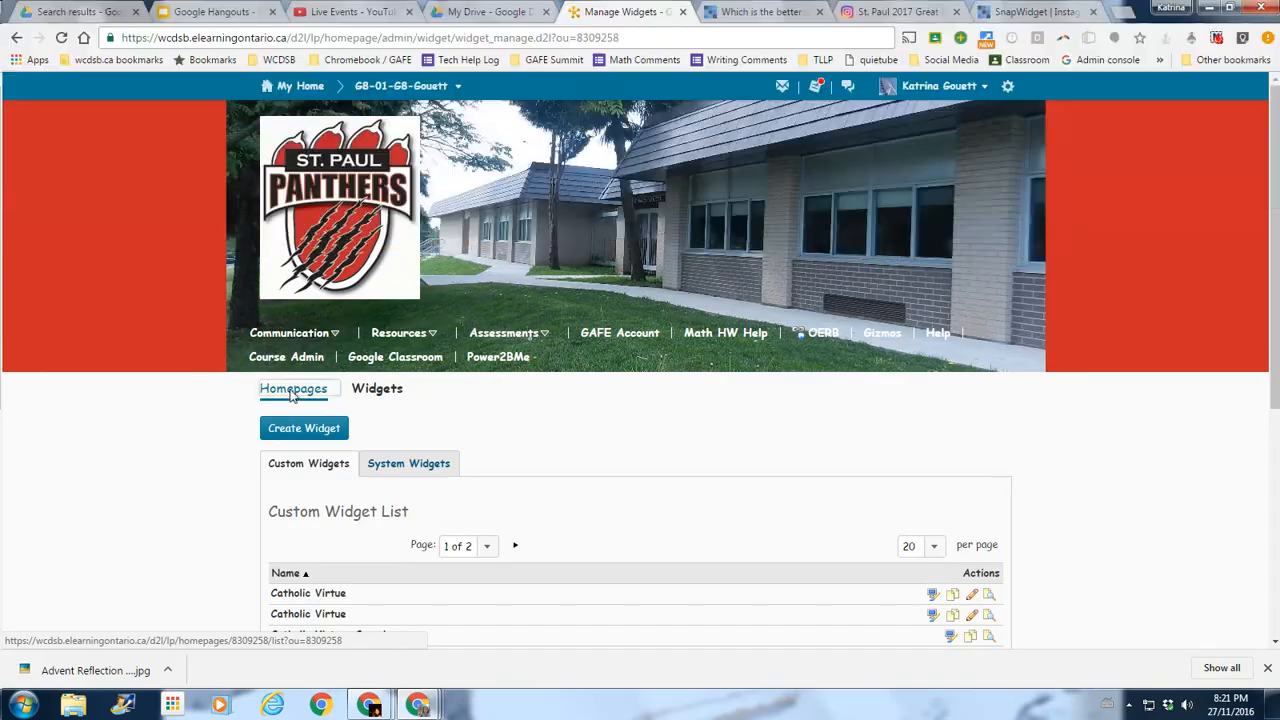
Open the active '!Intermediate - Gouett' homepage for editing and scroll down to its widget panels.
click(292, 392)
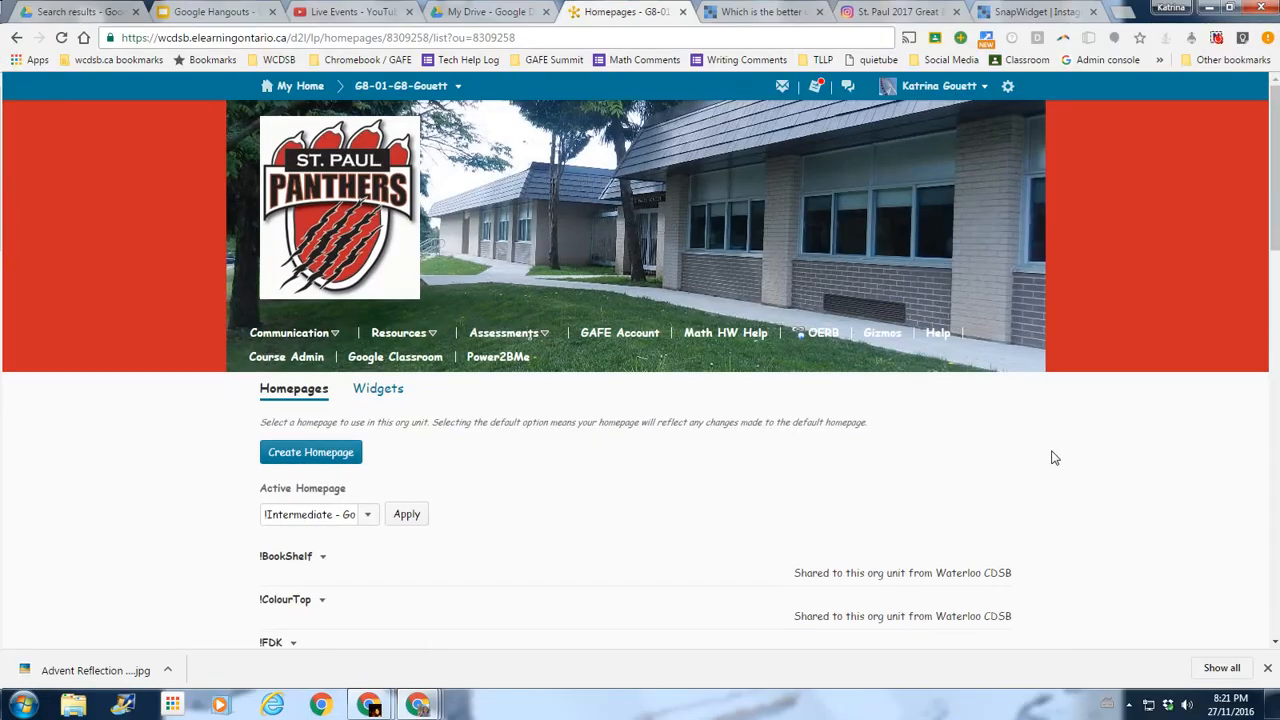
scroll(1050, 457, down, 5)
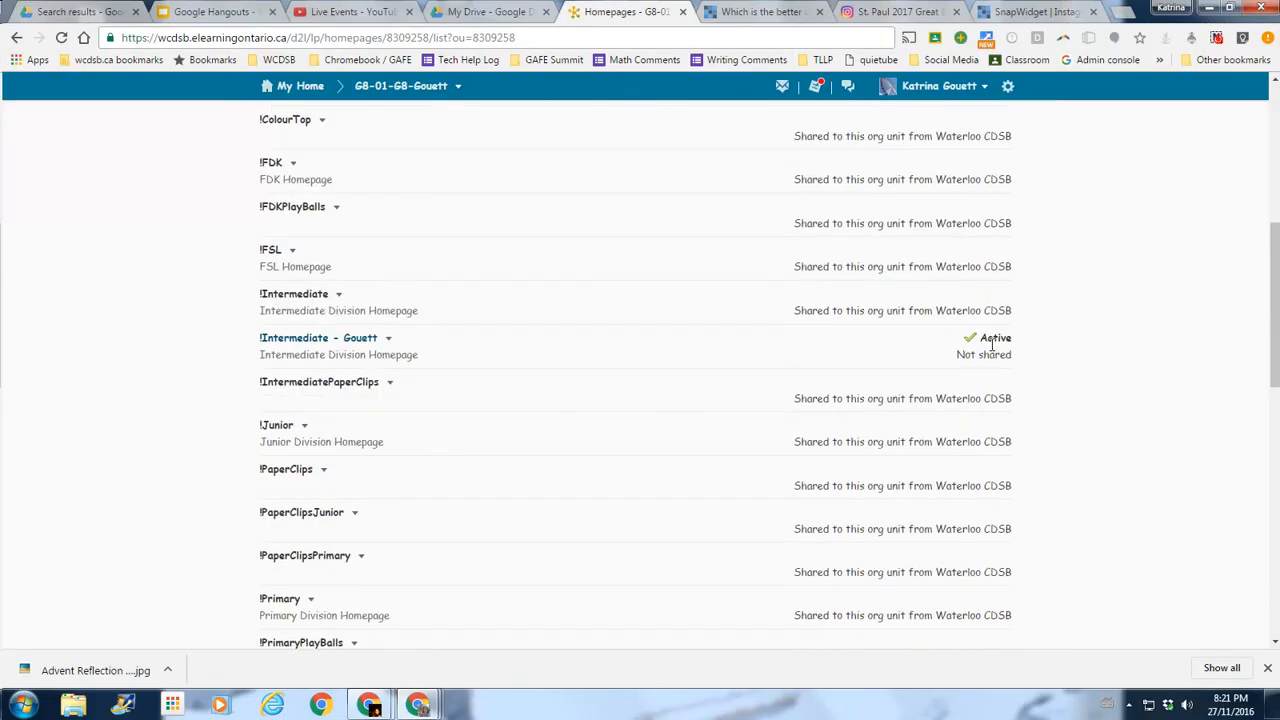
click(307, 343)
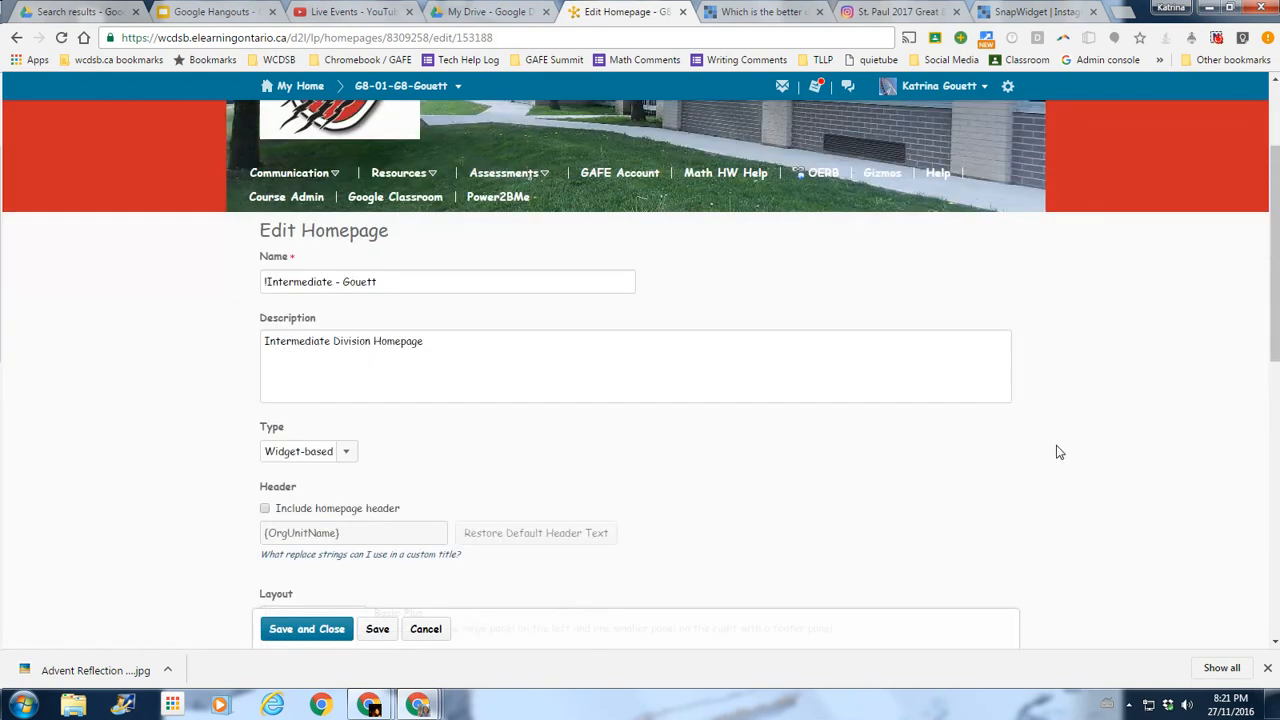
scroll(1059, 452, down, 2)
scroll(1059, 452, down, 4)
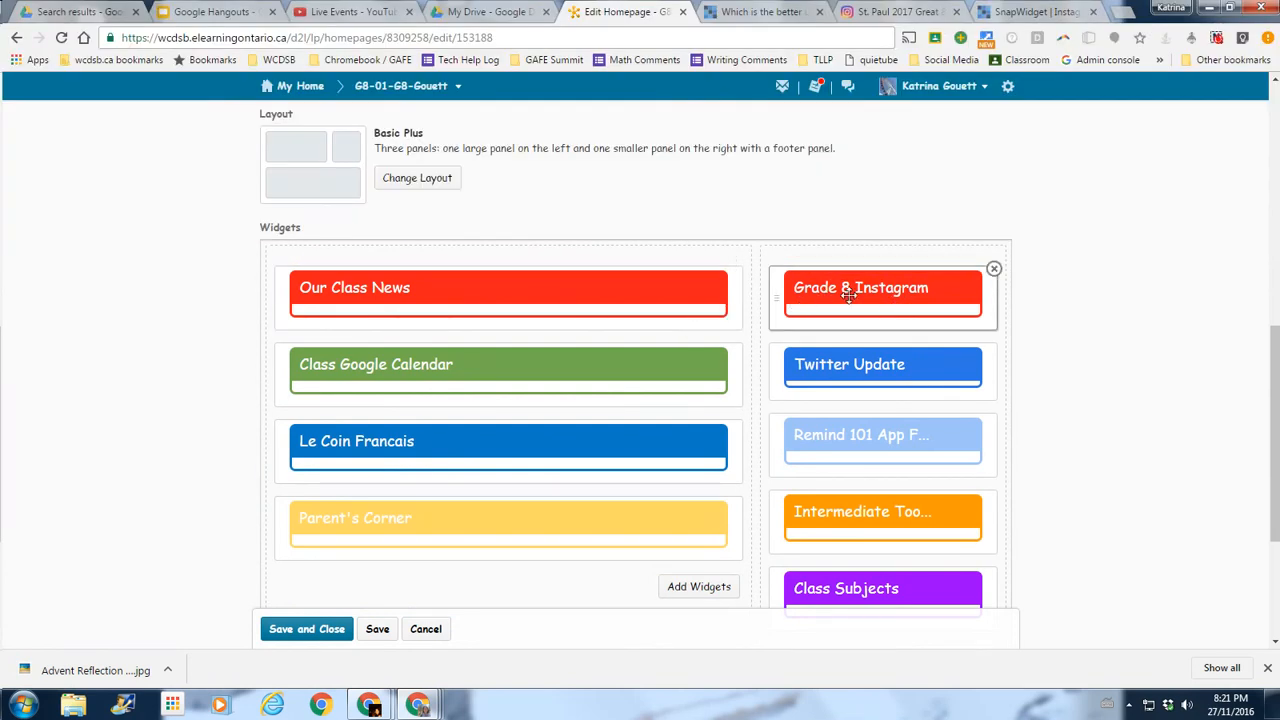
scroll(1094, 356, down, 3)
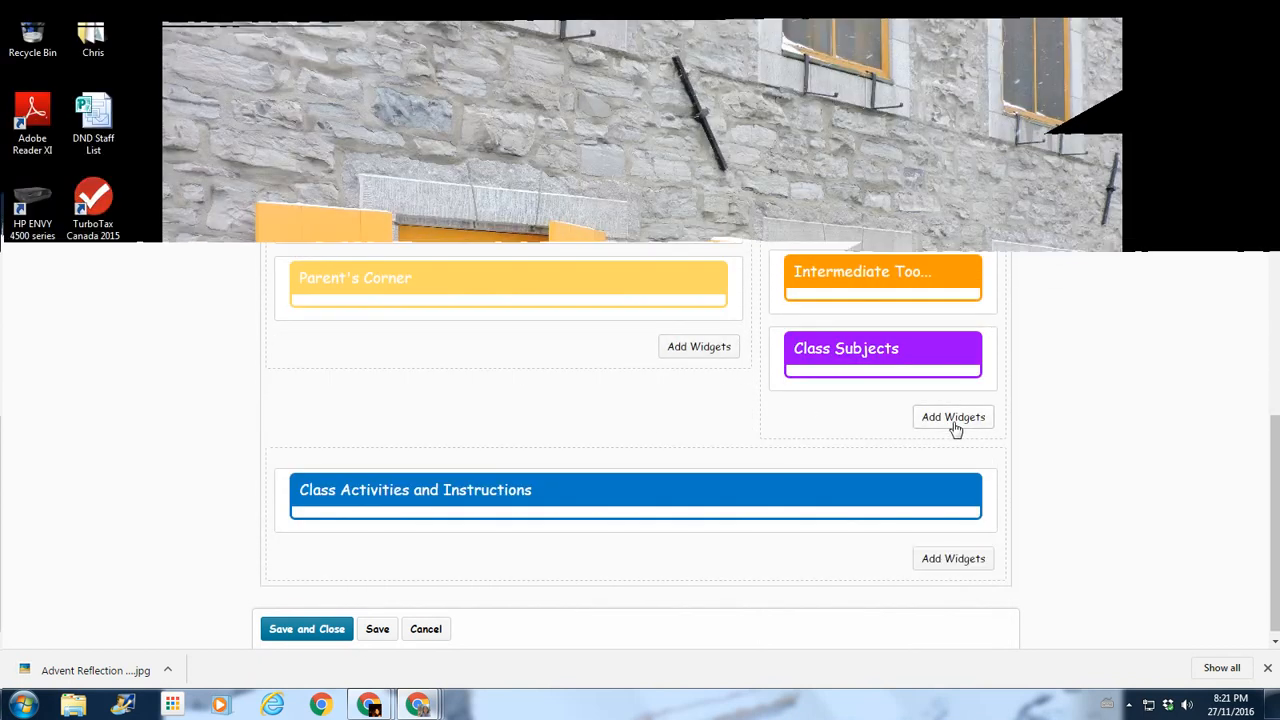
Add the Class Instagram Posts custom widget to the homepage's right panel.
click(950, 420)
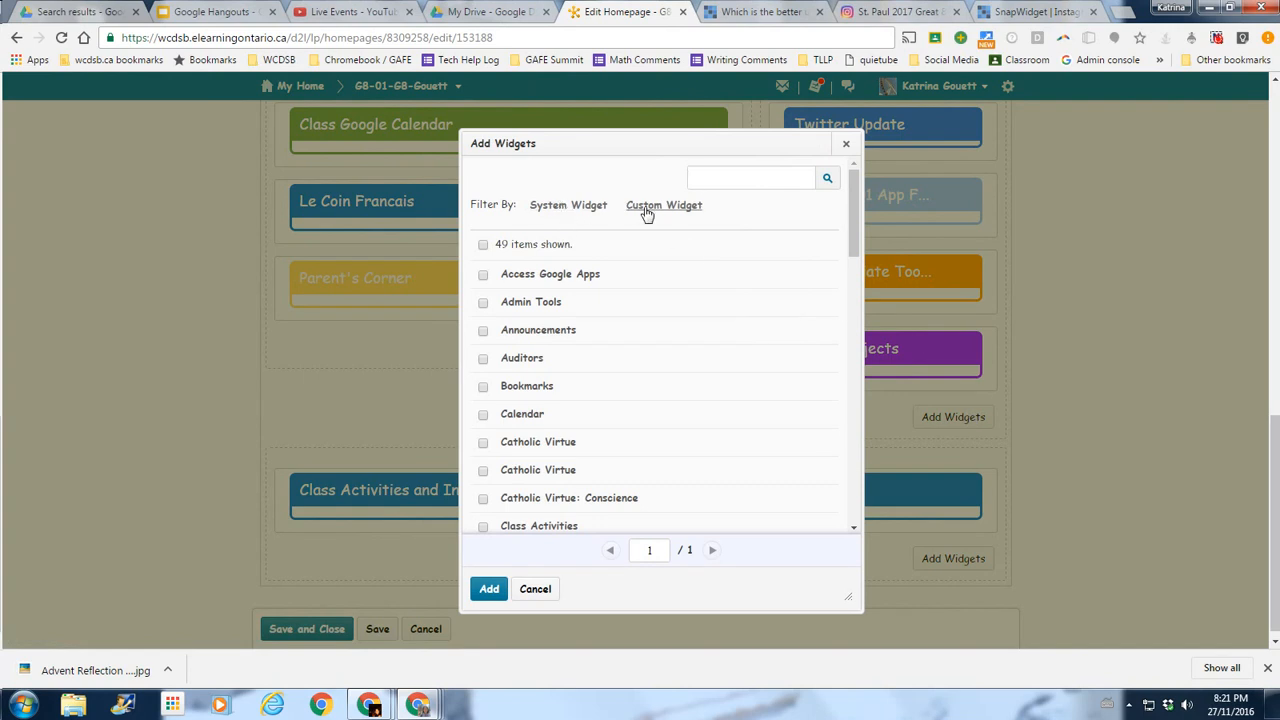
click(646, 210)
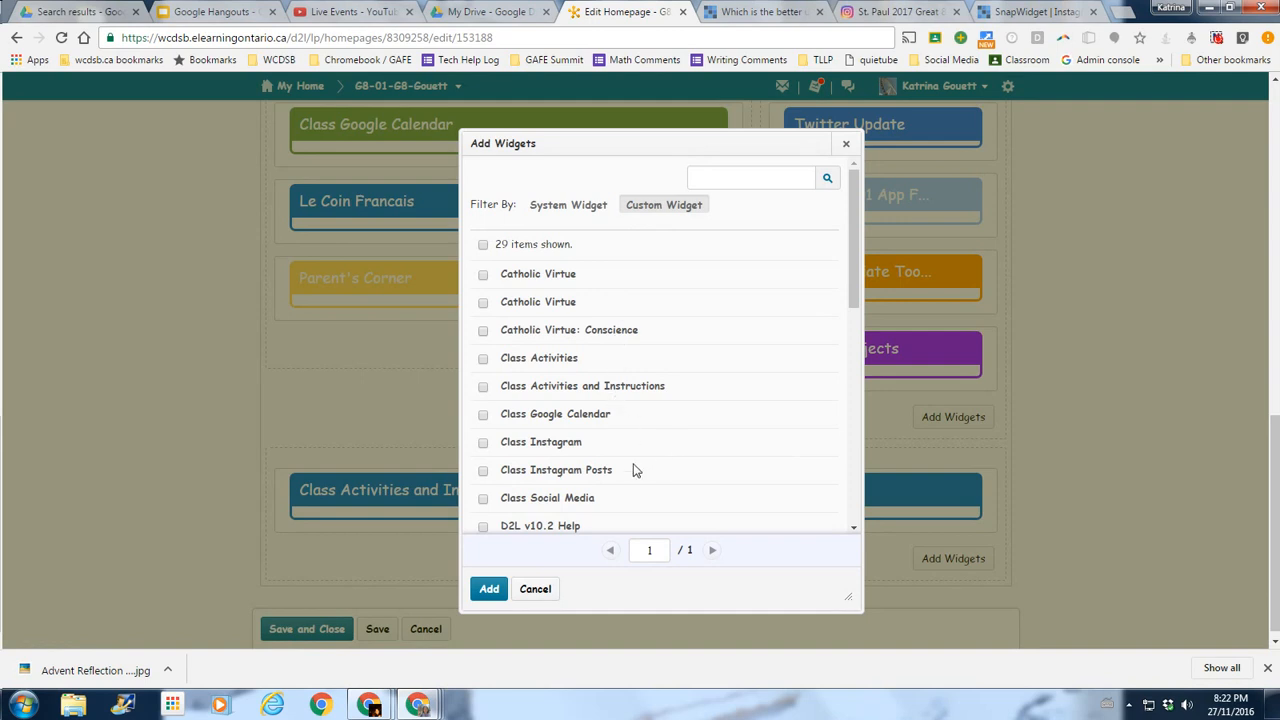
click(483, 471)
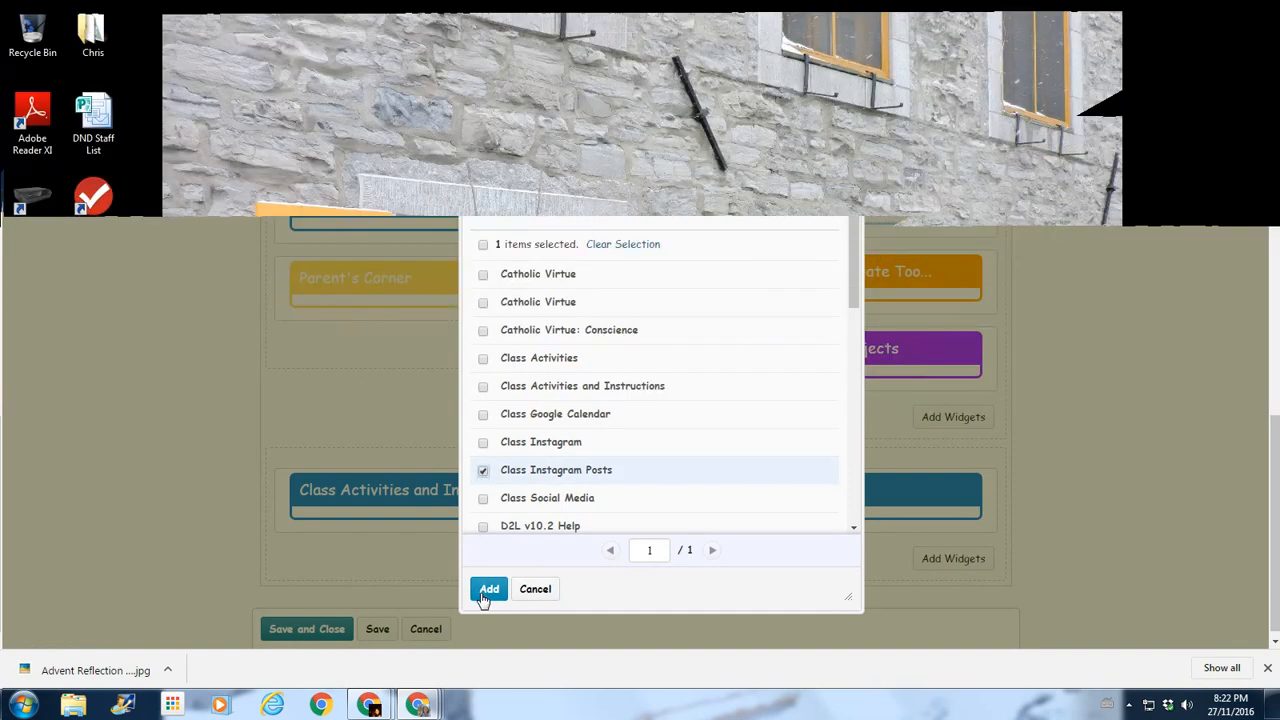
click(488, 589)
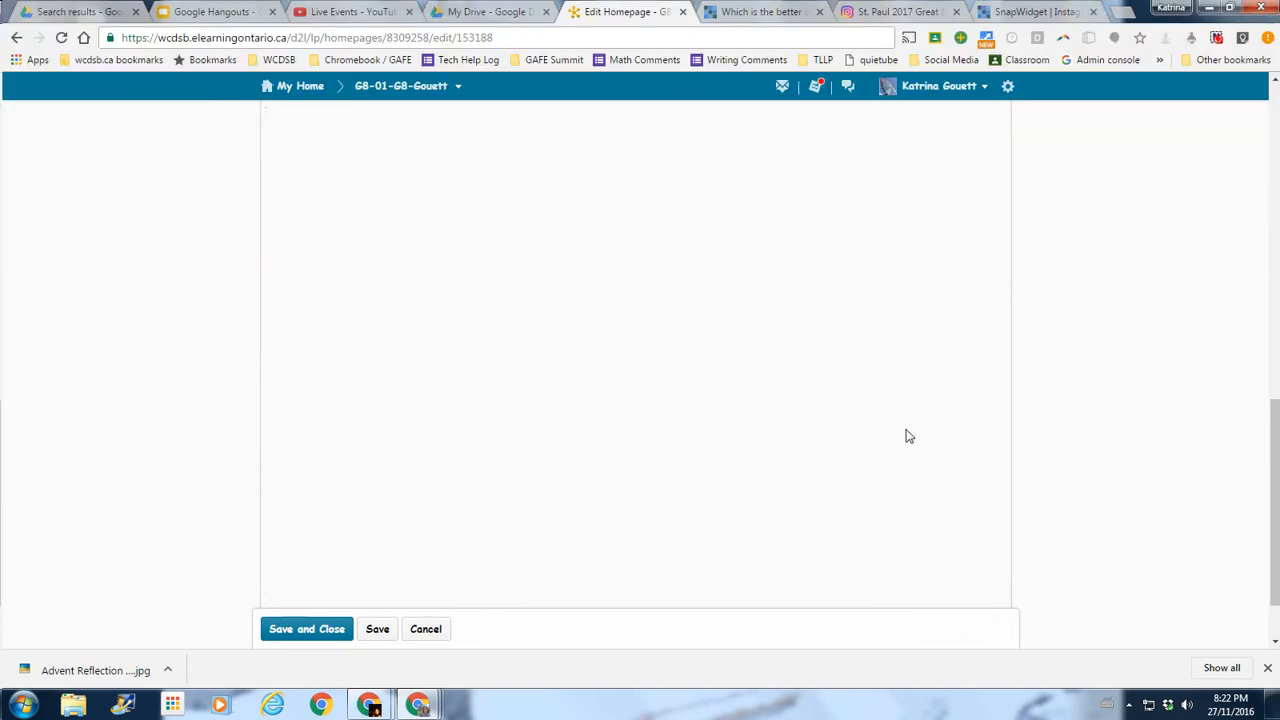
Save the homepage layout changes and go to the course homepage.
scroll(577, 343, down, 5)
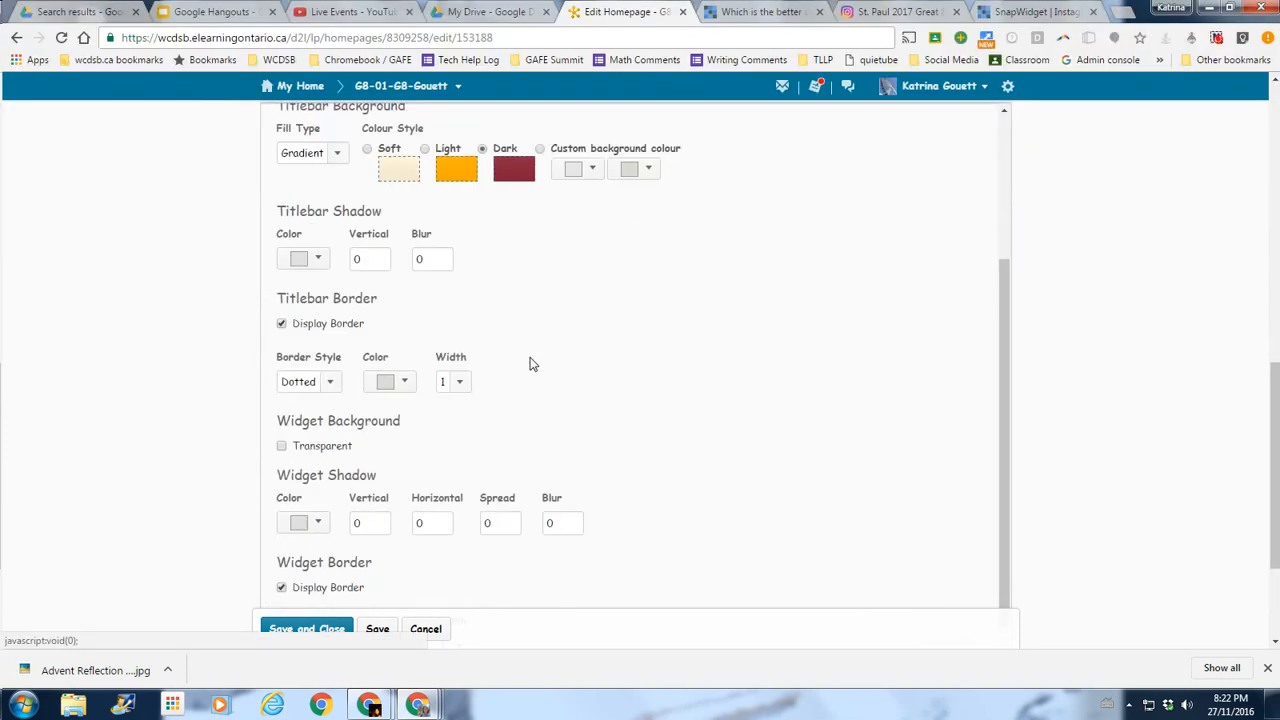
scroll(533, 365, down, 2)
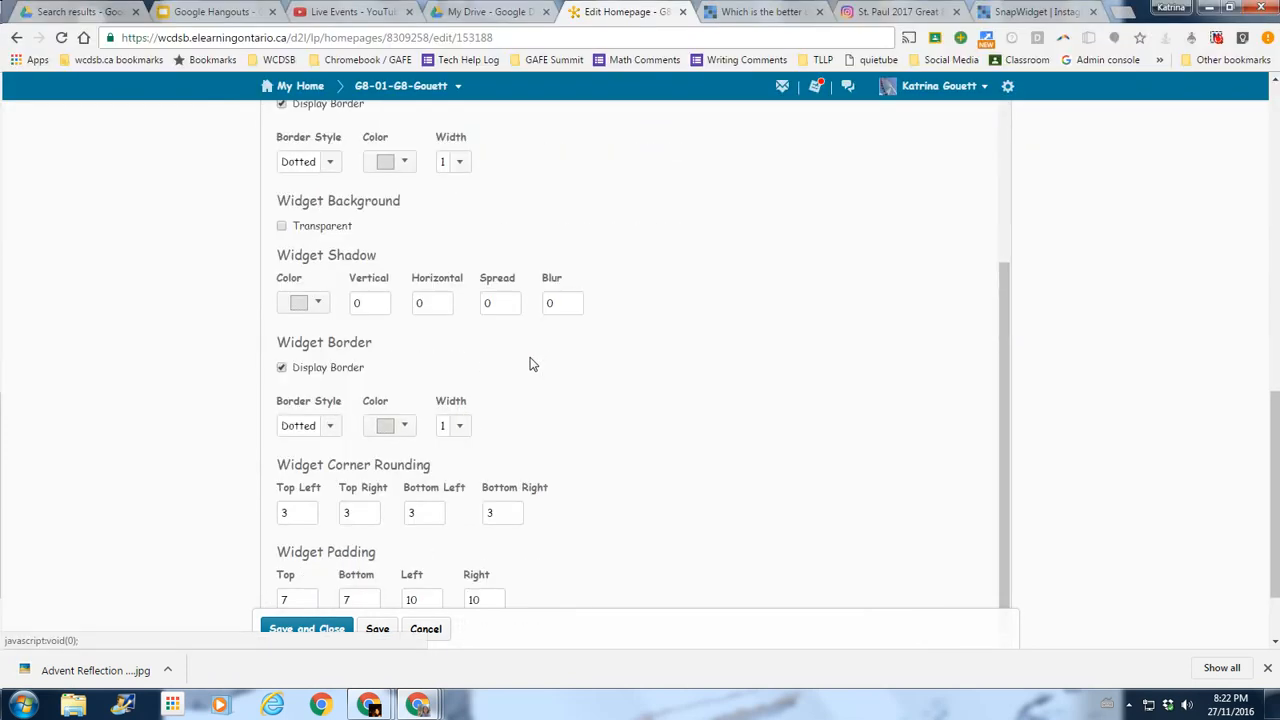
click(327, 630)
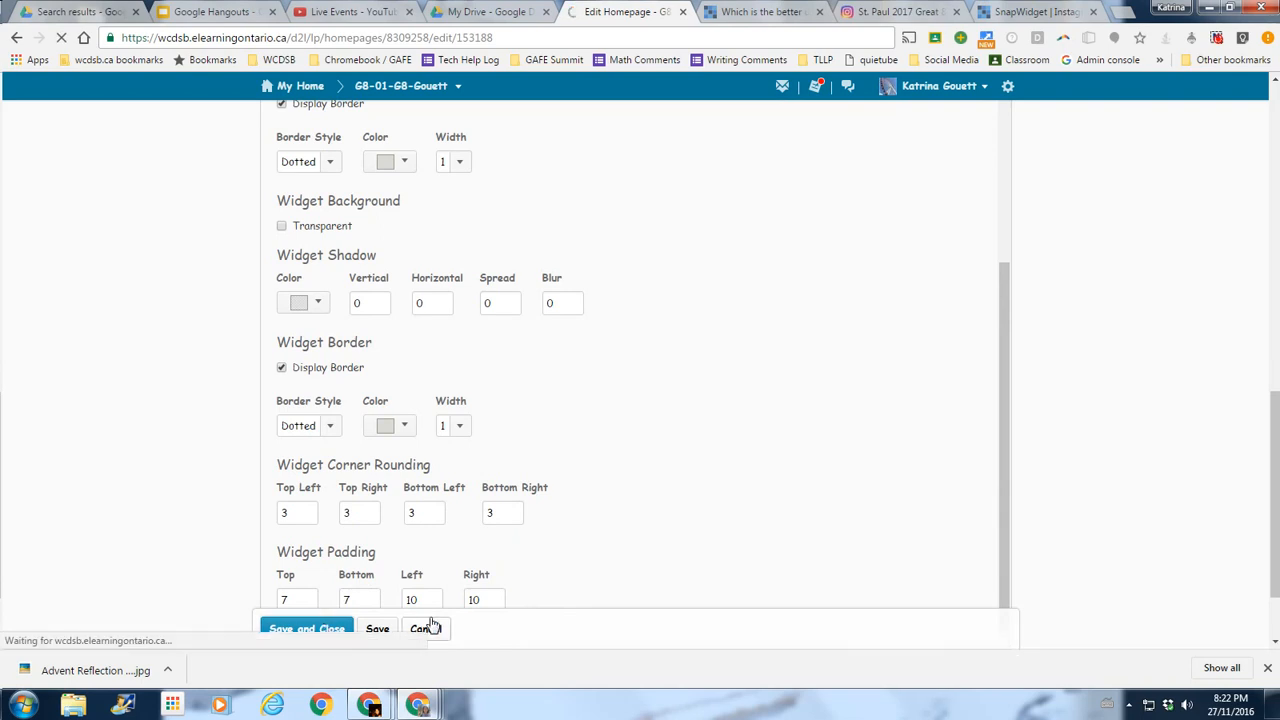
scroll(1100, 469, down, 3)
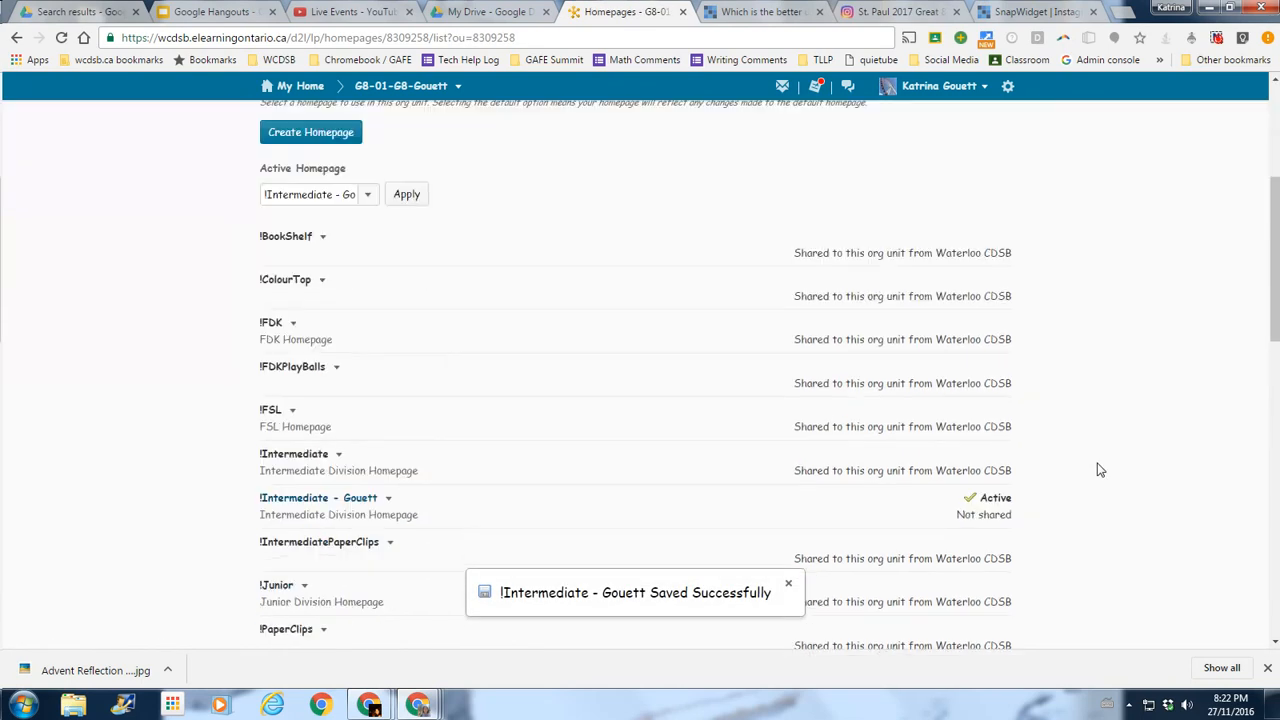
scroll(1100, 469, up, 3)
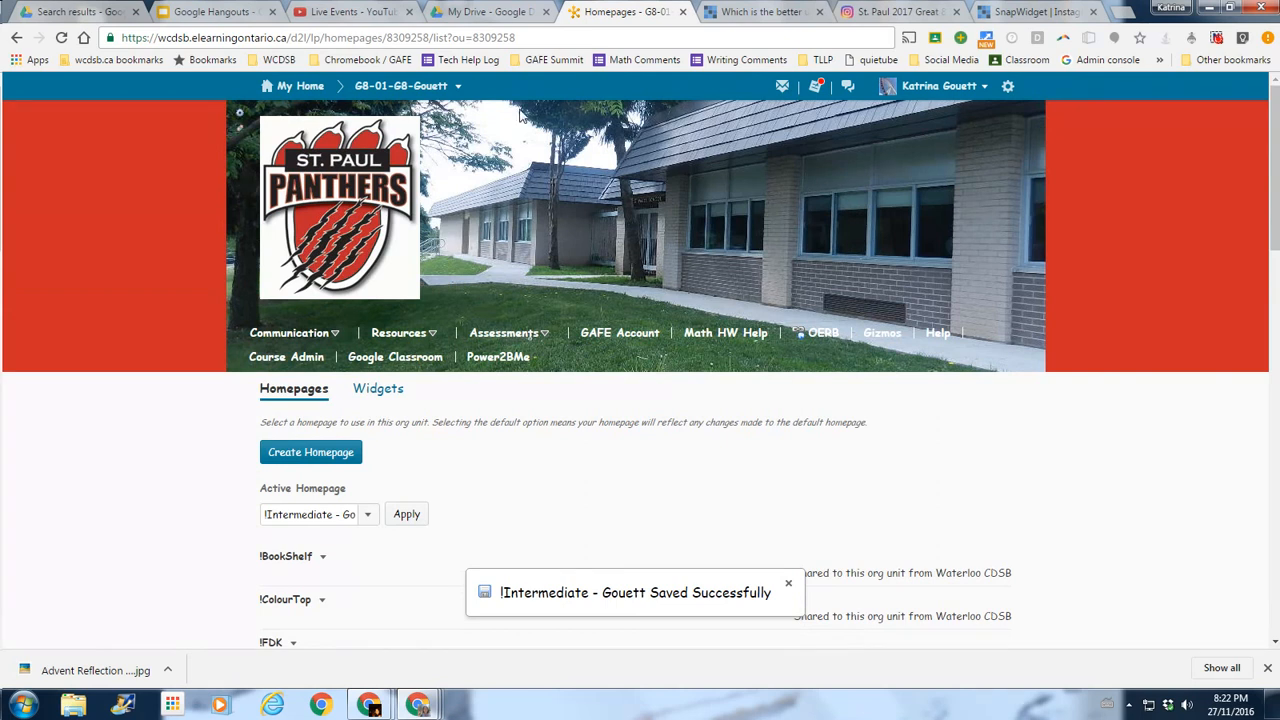
click(400, 85)
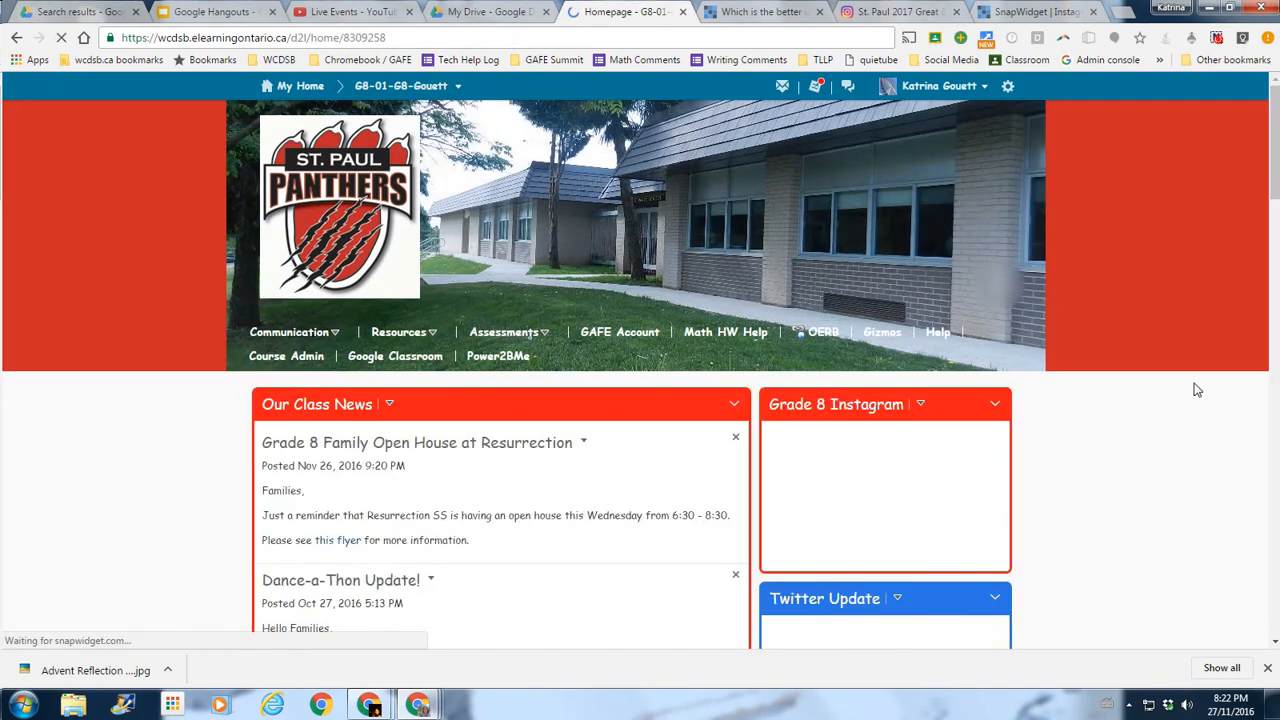
Scroll to the Class Instagram Posts grid and open the 'Share the Warmth' post.
scroll(1200, 420, down, 10)
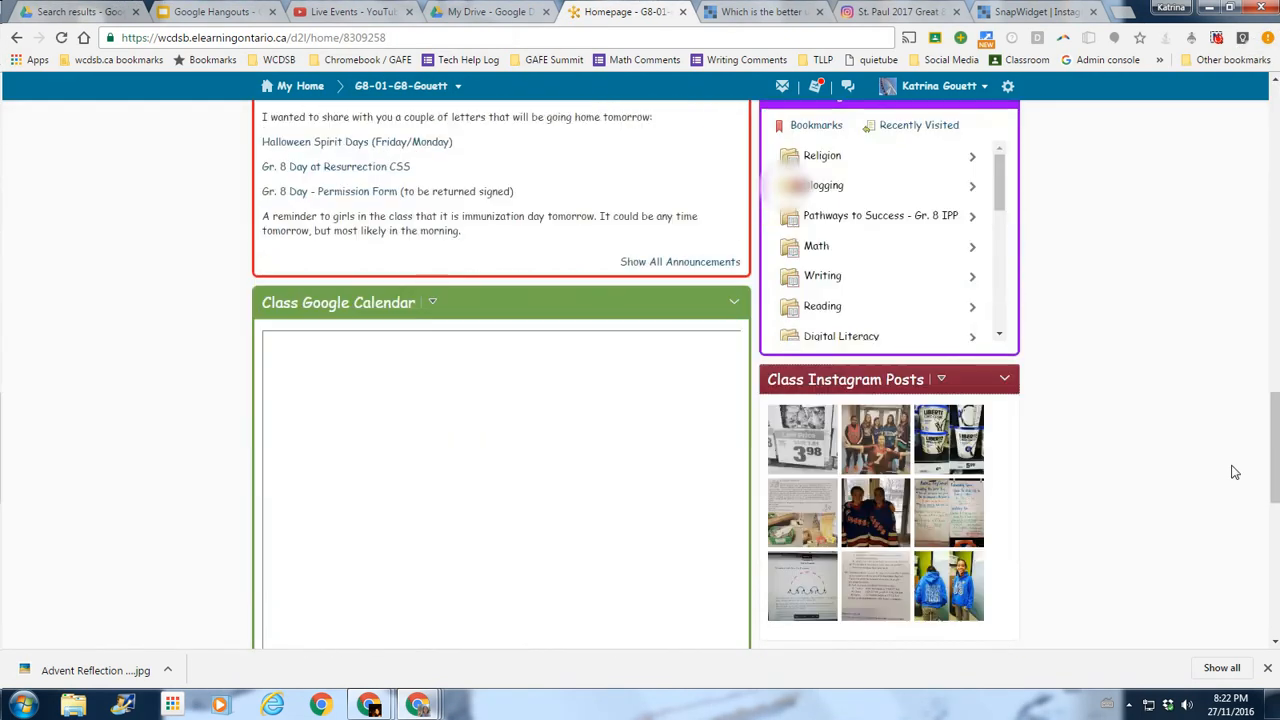
scroll(1200, 440, down, 2)
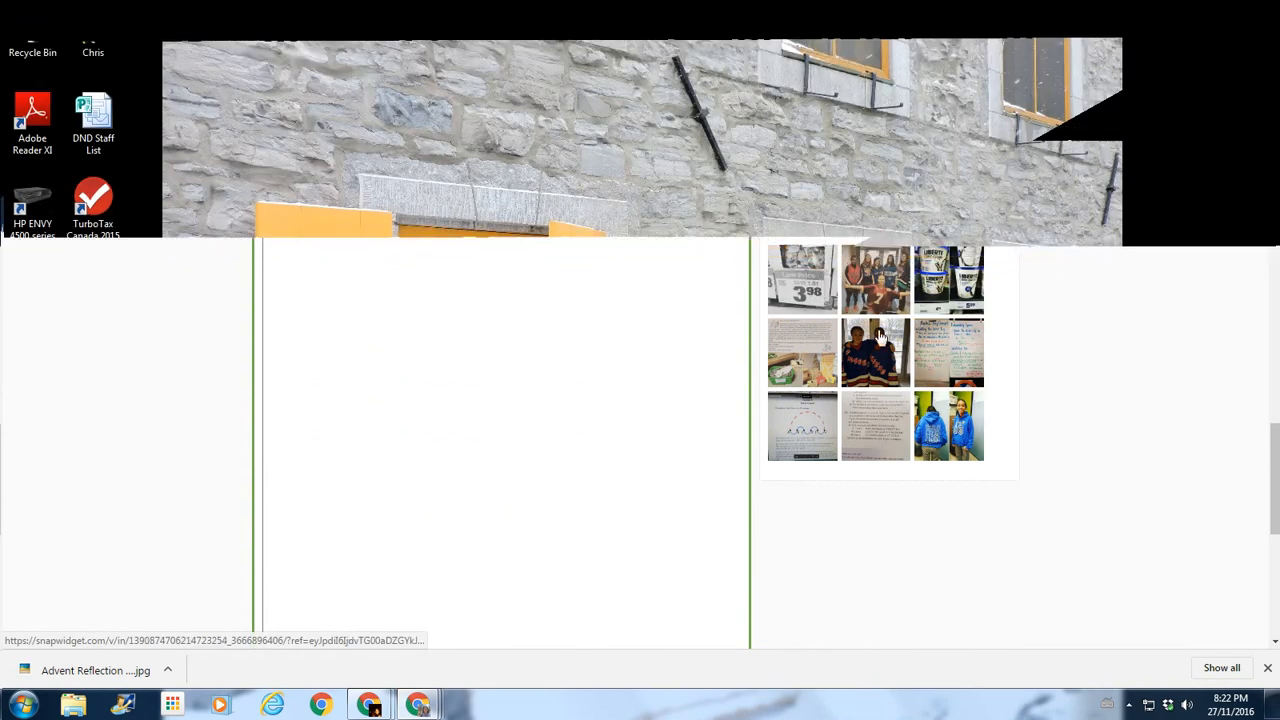
click(860, 296)
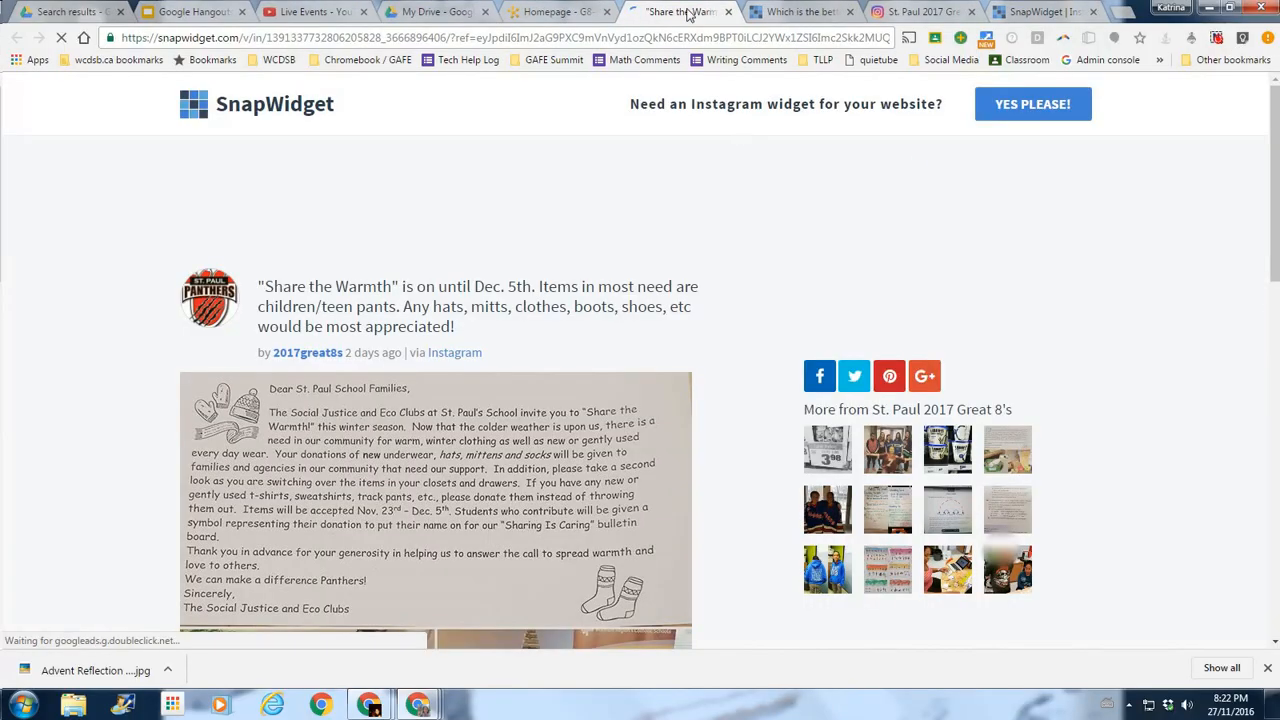
Look over the 'Share the Warmth' post page, then close it.
scroll(452, 340, down, 3)
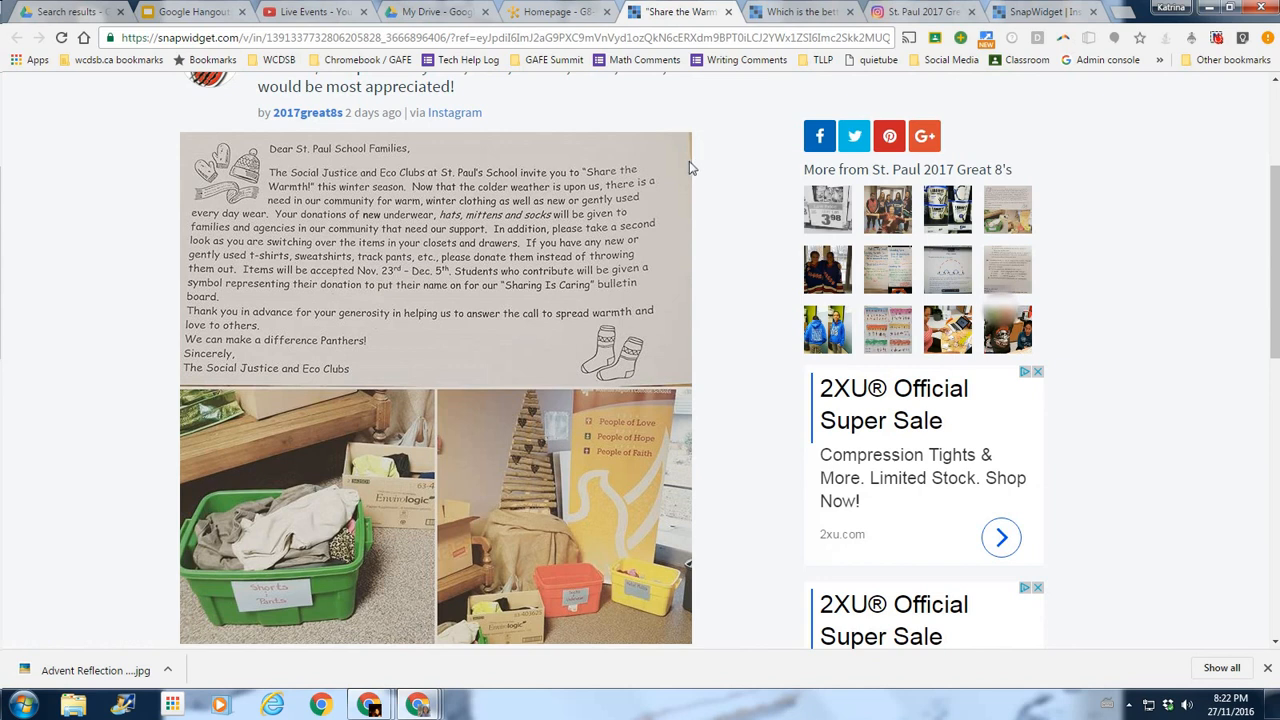
scroll(701, 149, up, 3)
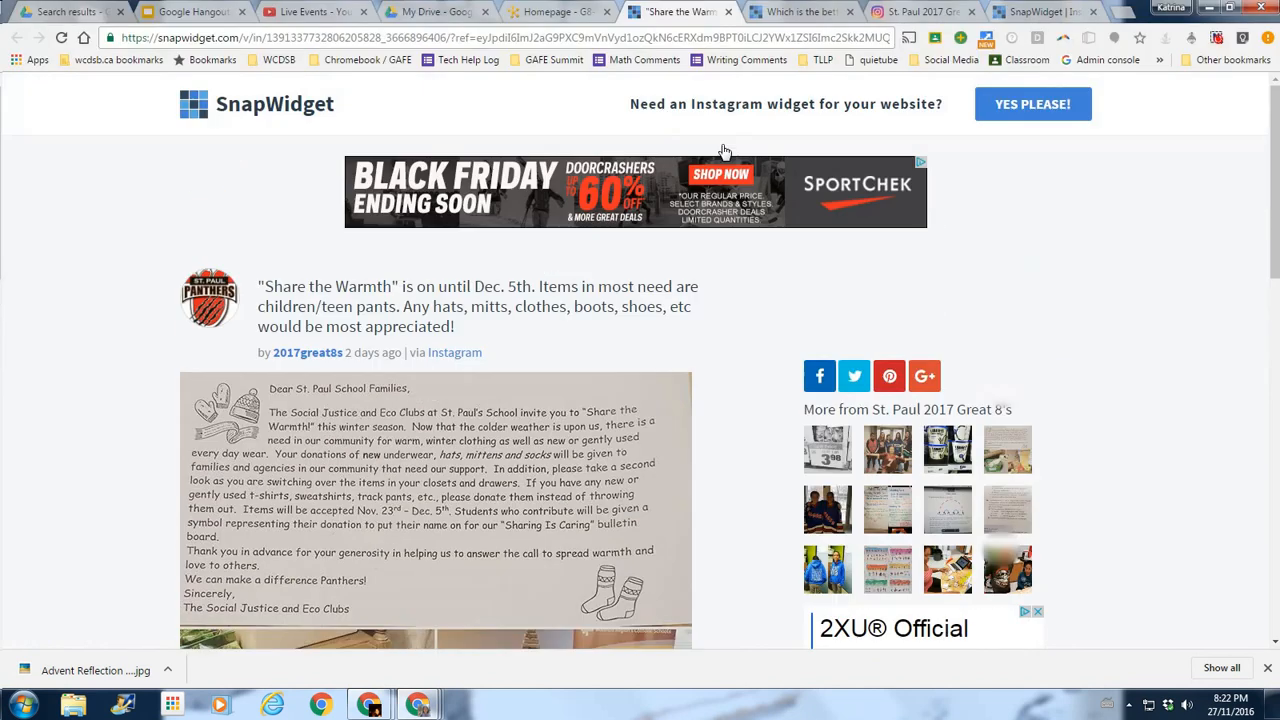
click(728, 12)
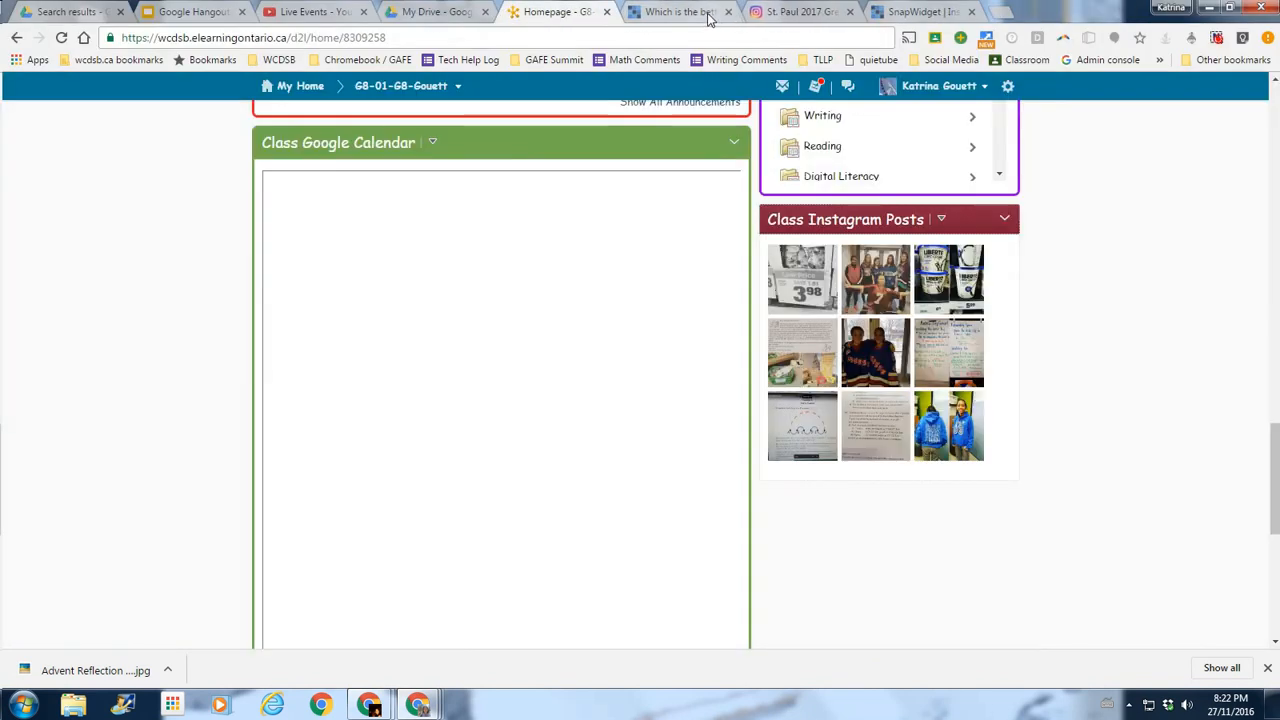
Close the extra SnapWidget post page and look over the class homepage's Instagram grid.
click(709, 16)
click(728, 12)
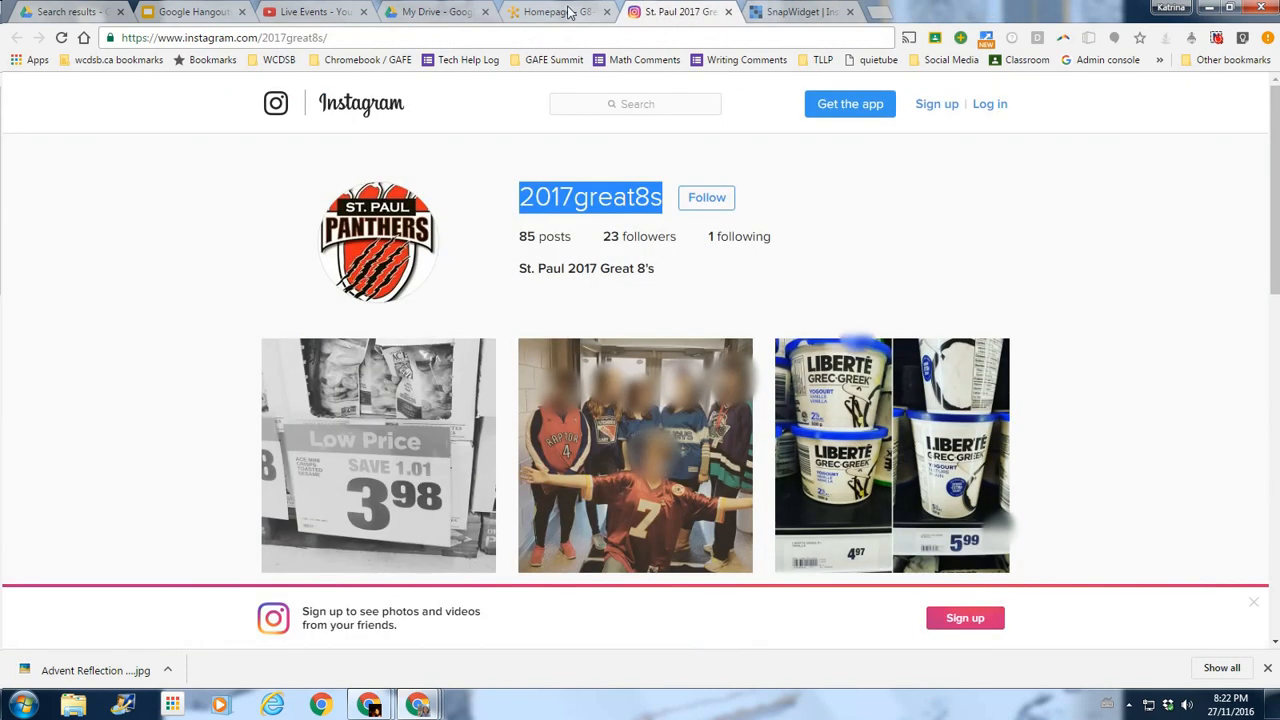
click(567, 13)
scroll(1131, 317, up, 20)
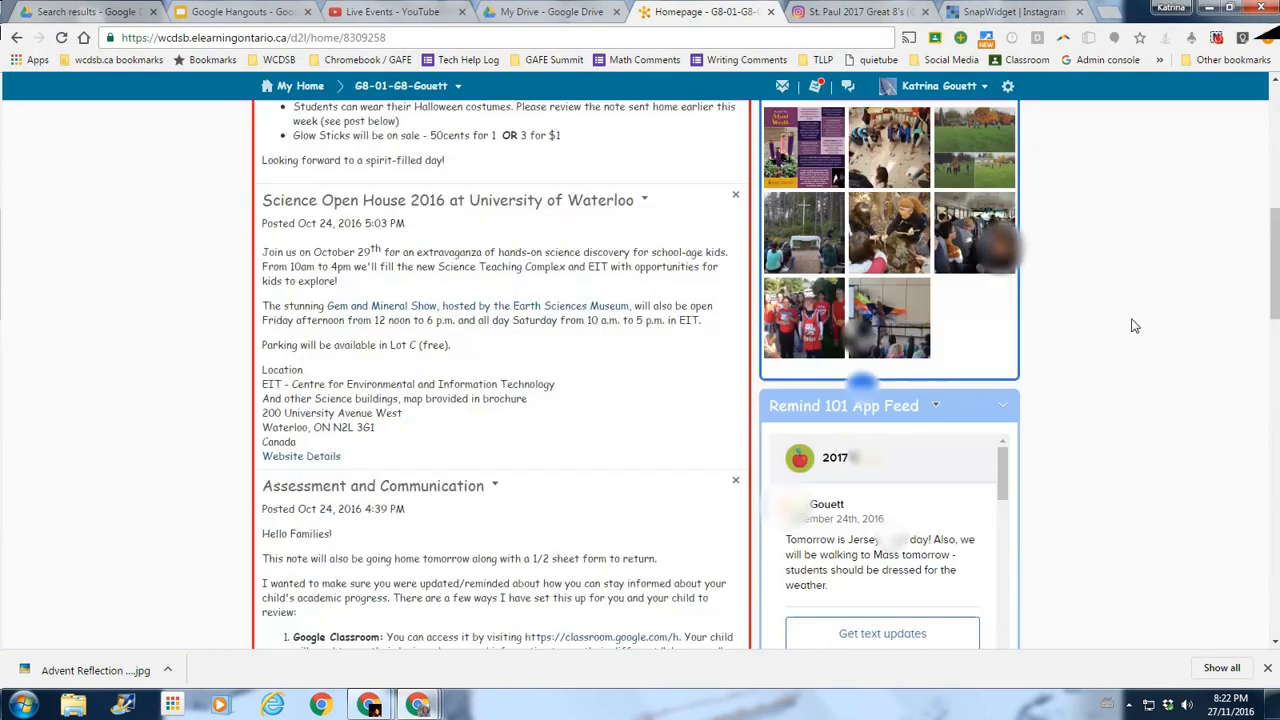
scroll(1133, 328, down, 3)
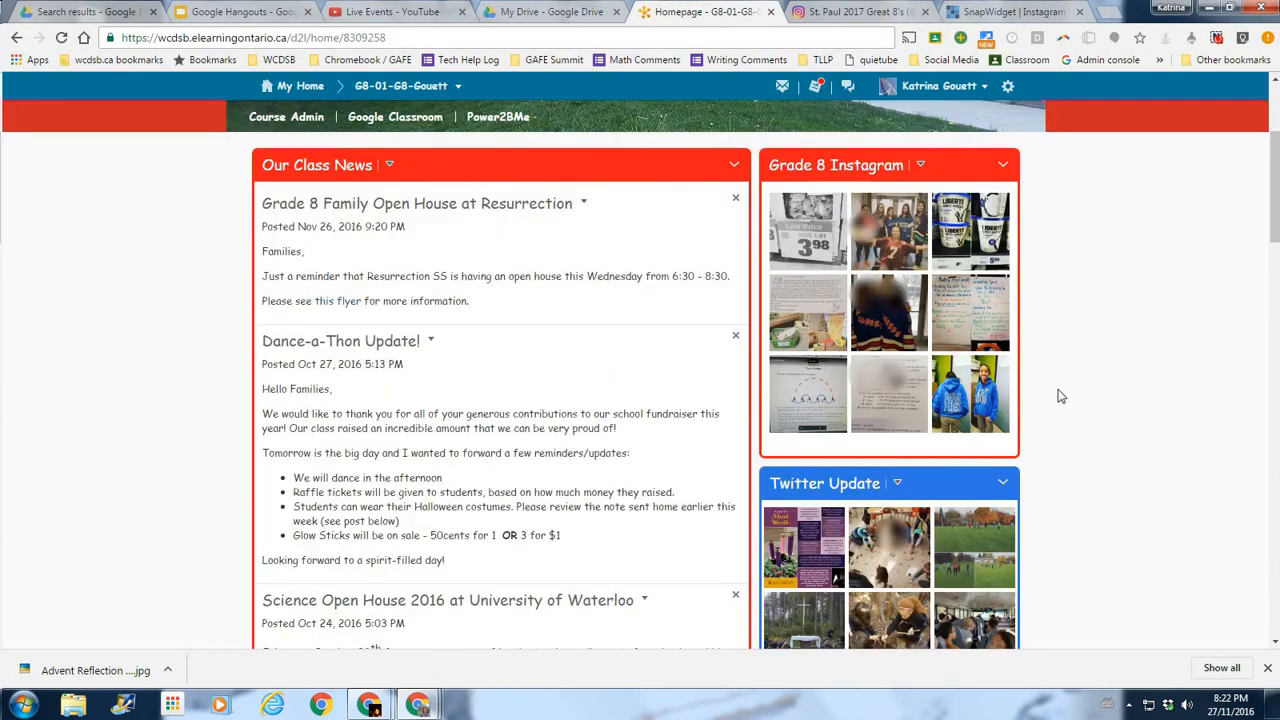
scroll(866, 572, down, 2)
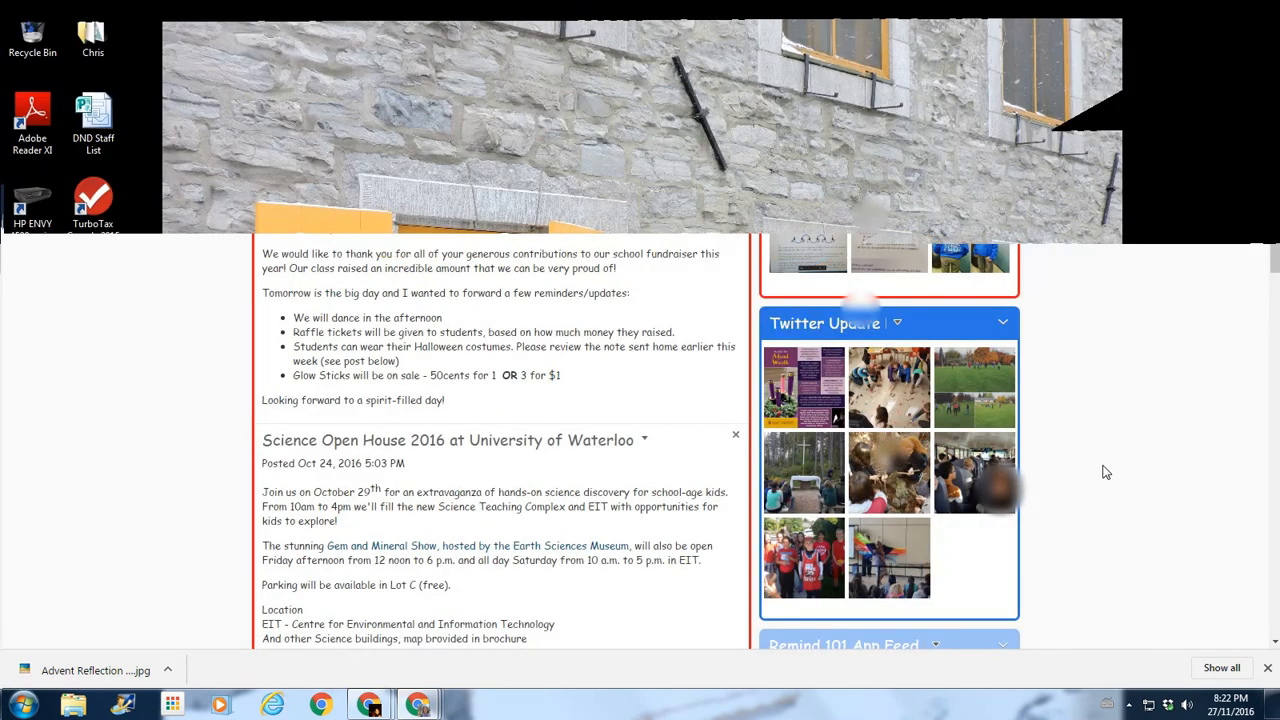
scroll(1105, 472, up, 4)
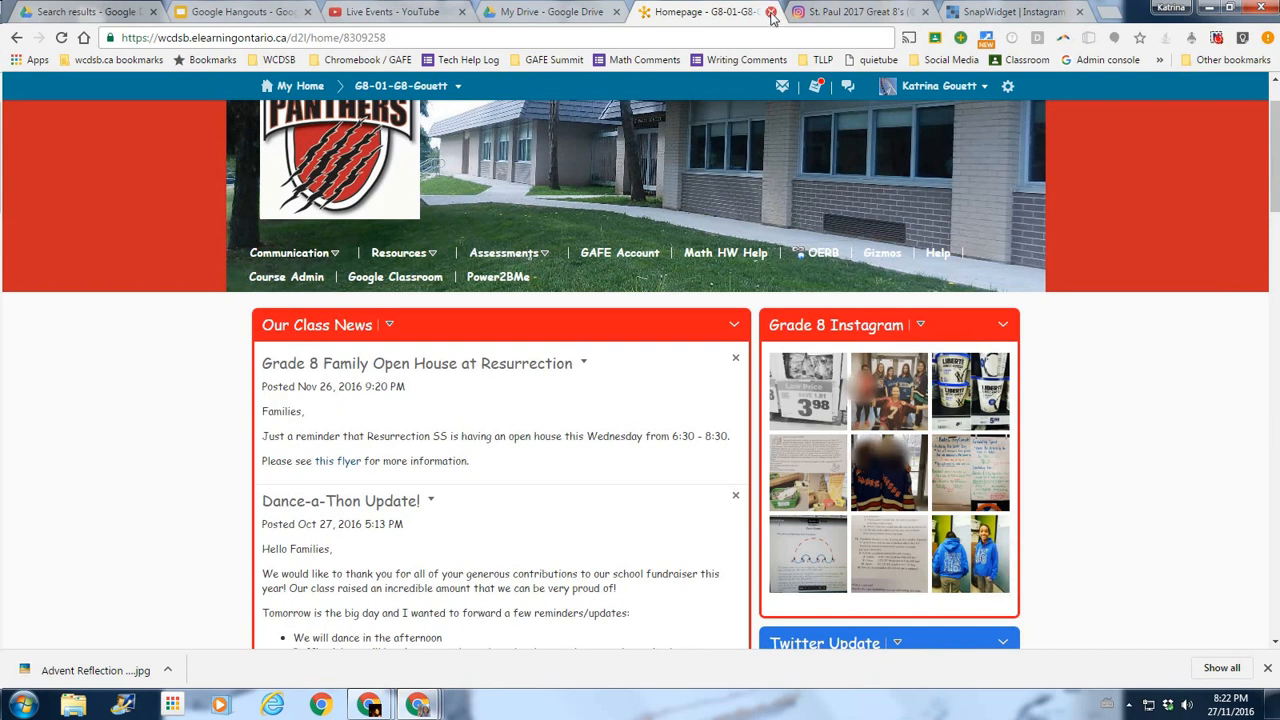
Close the SnapWidget widget code page and return to the class homepage.
click(1022, 9)
click(1081, 14)
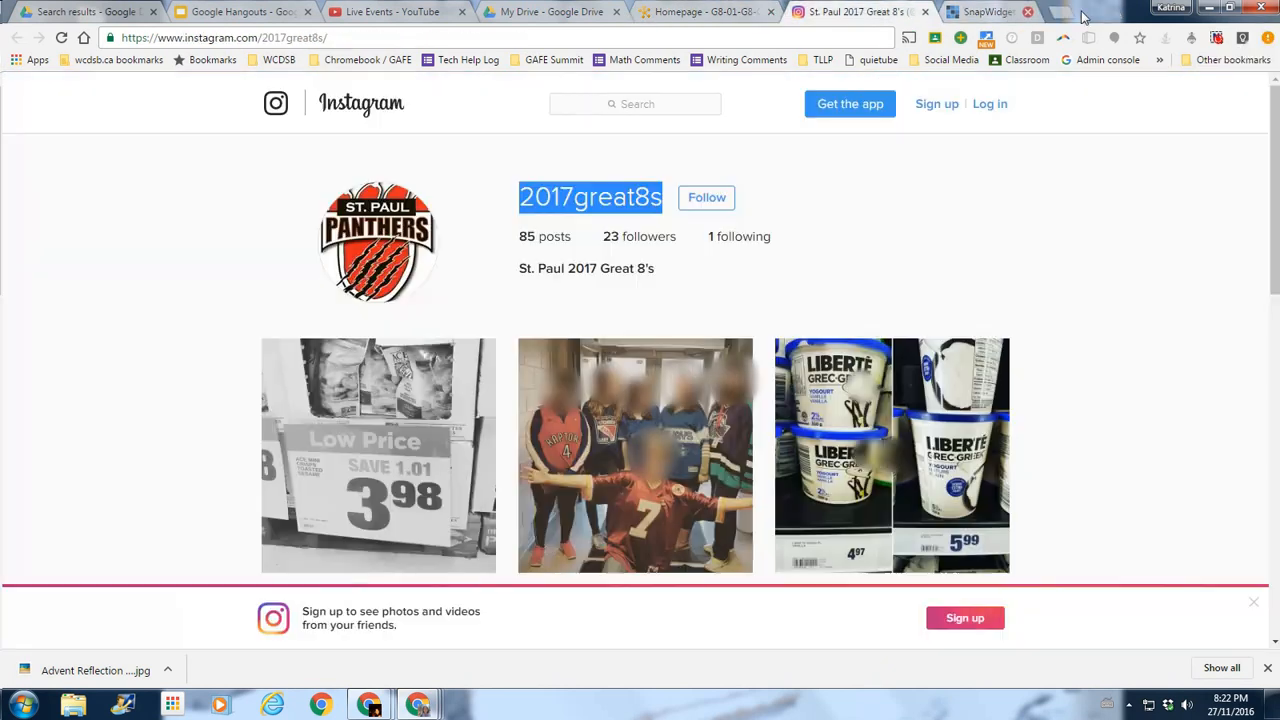
click(692, 17)
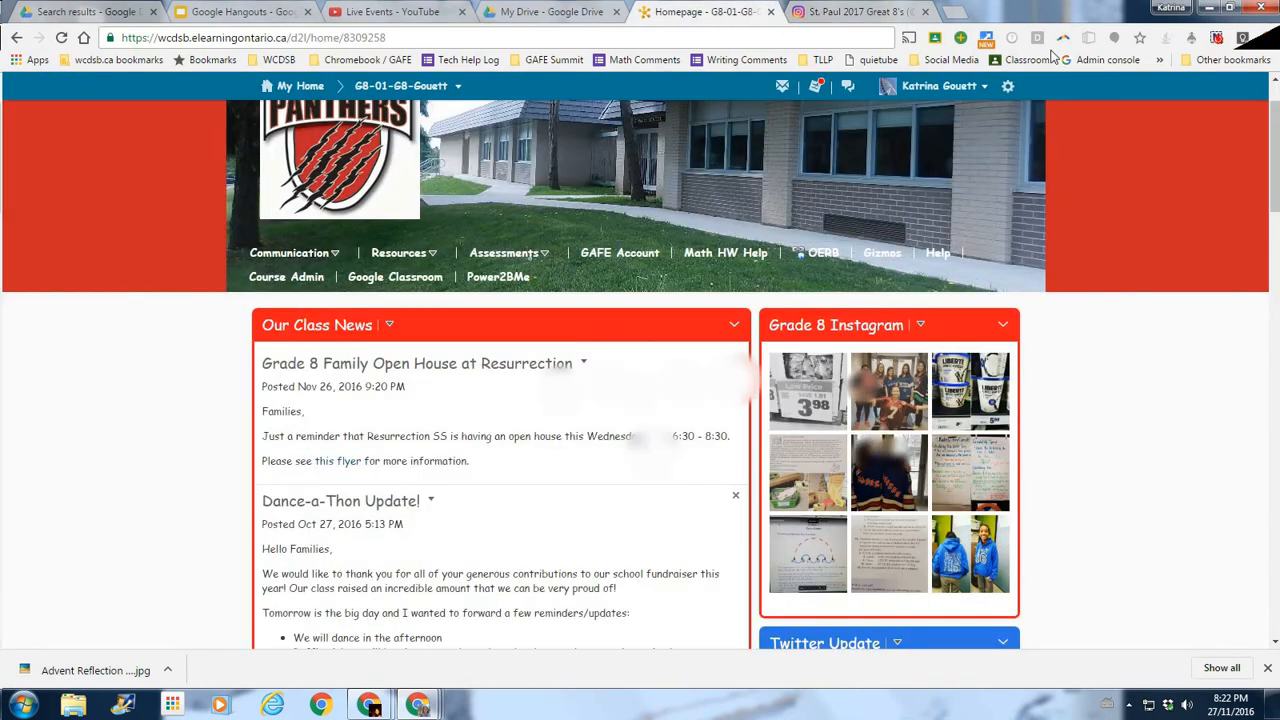